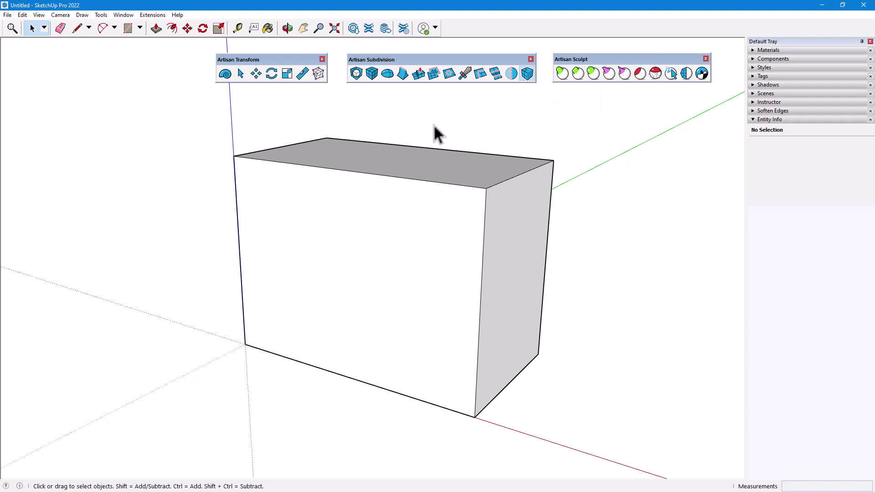
- Insert an edge loop around the box's mid-height and scale it outward about its center by 1.34 in red and green
click(480, 75)
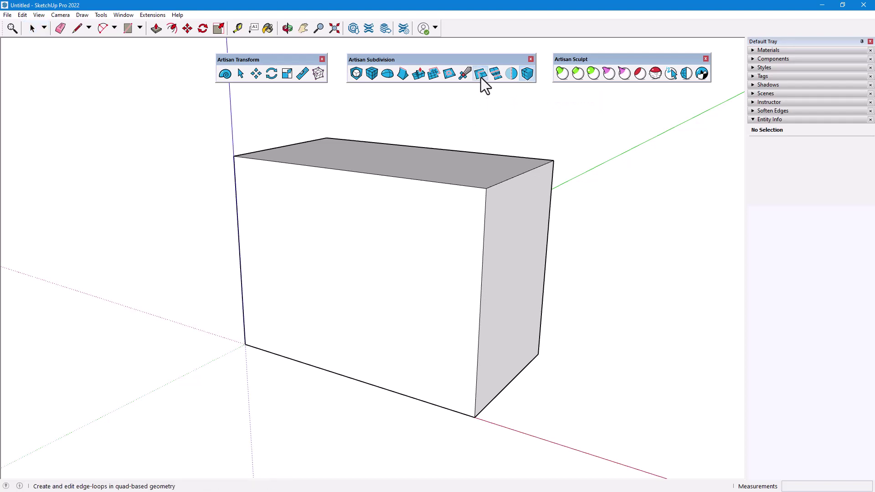
click(480, 309)
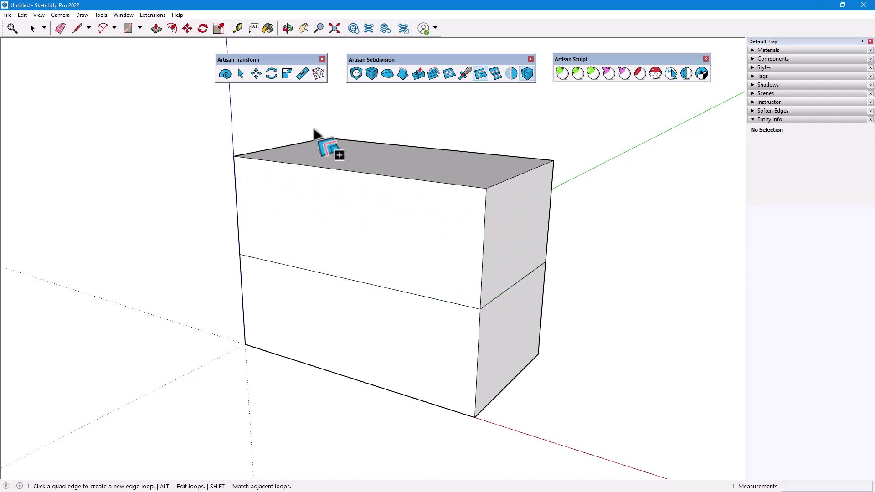
click(240, 74)
double_click(338, 279)
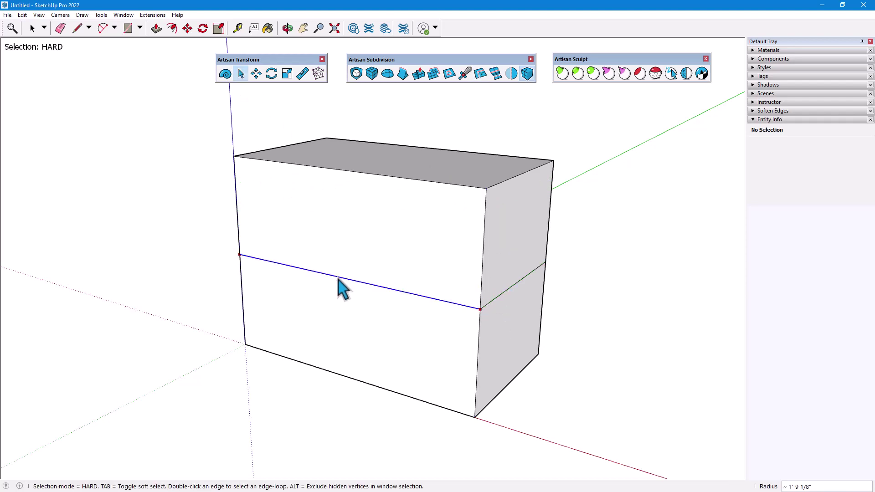
click(288, 75)
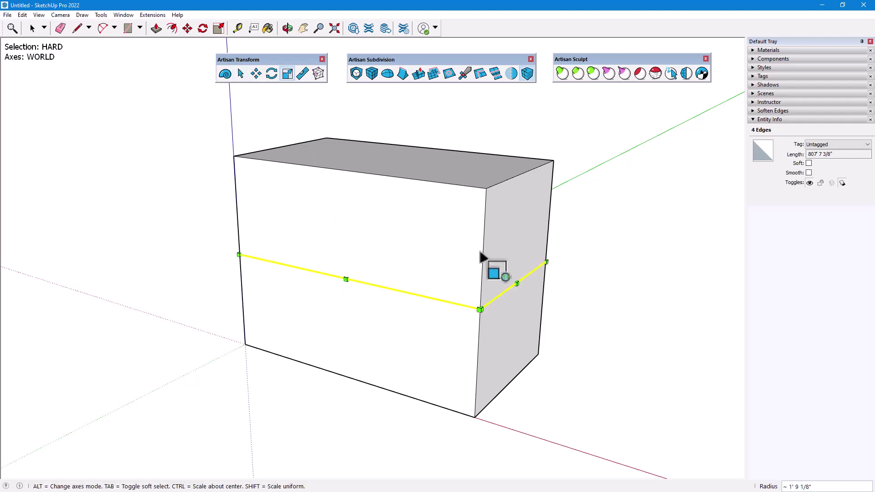
drag(482, 313, 523, 337)
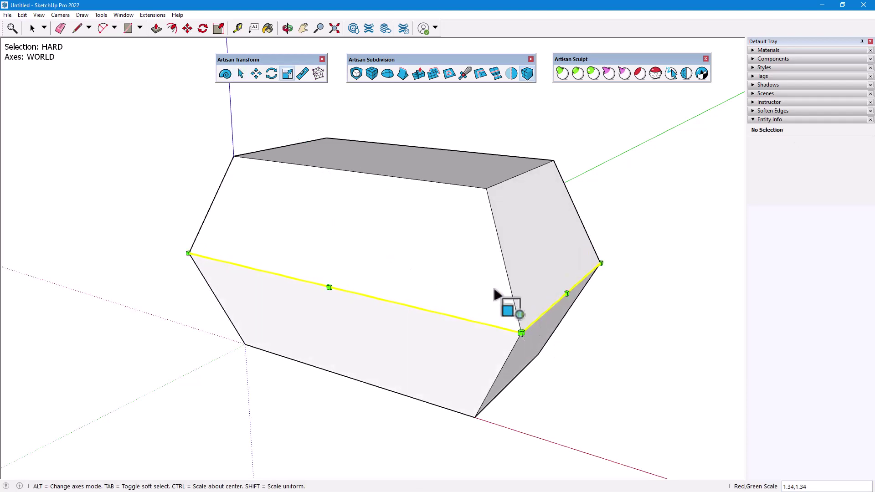
- Make a group from all faces and edges of the box
key(space)
key(ctrl+a)
right_click(433, 256)
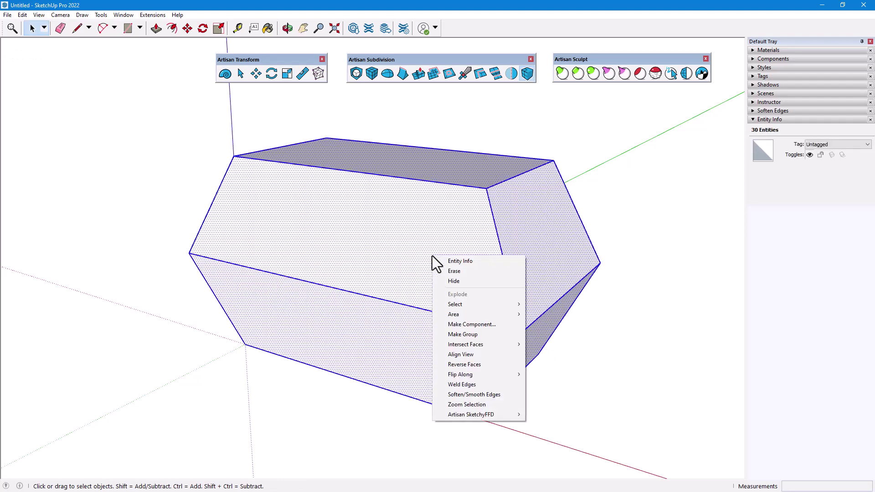
click(486, 335)
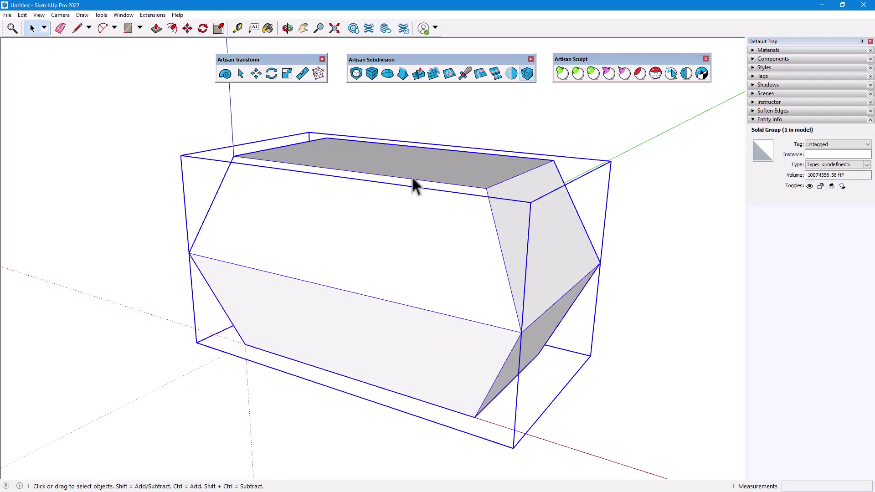
- Subdivide the group with 3 iterations, showing original edges and 81% subsurf opacity
click(356, 74)
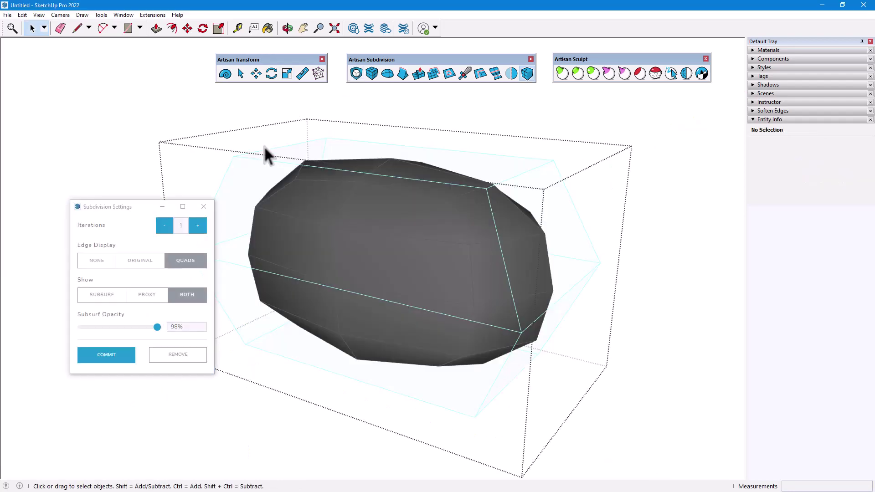
click(136, 262)
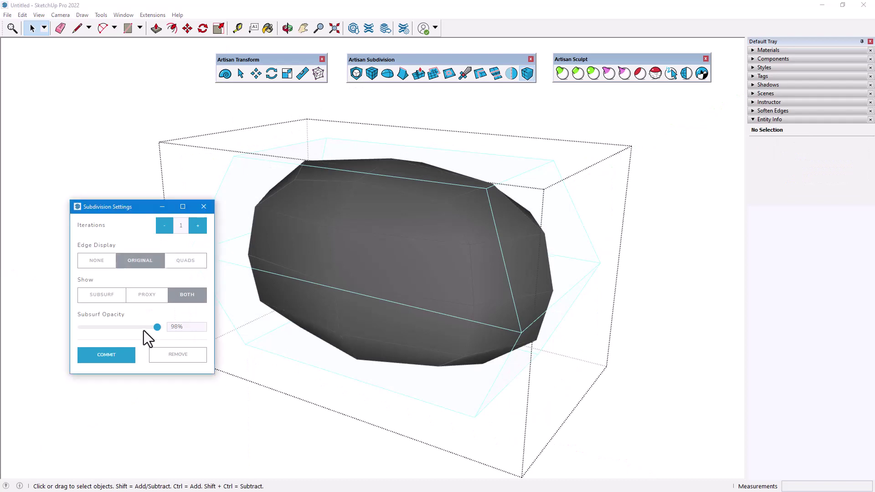
click(144, 326)
click(199, 230)
click(199, 230)
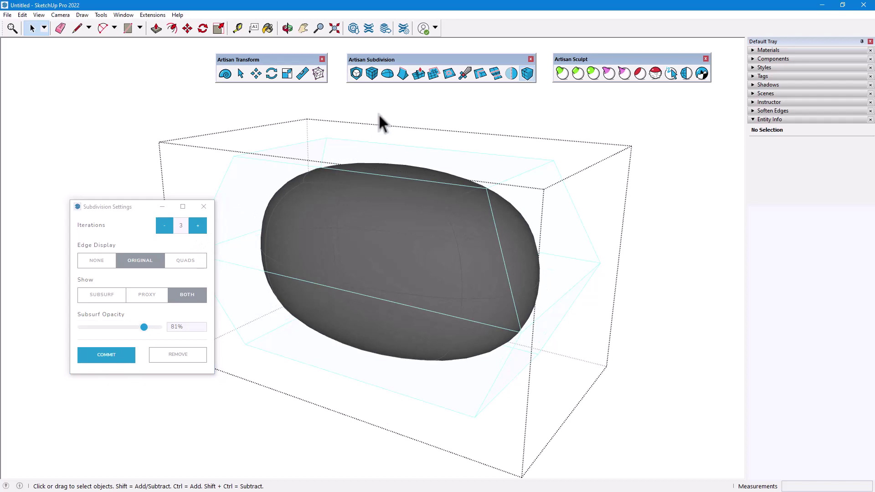
- Crease the two top proxy vertices at the box's end farthest along the red axis with weight 1.0
click(401, 75)
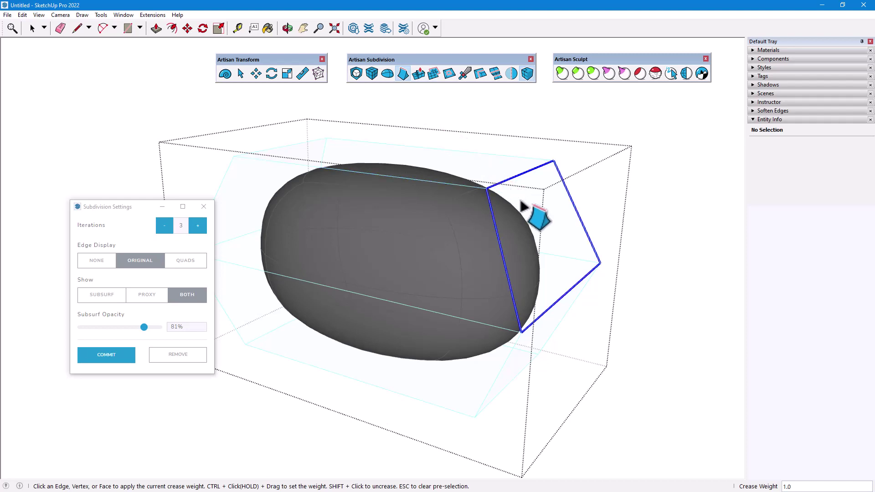
click(553, 160)
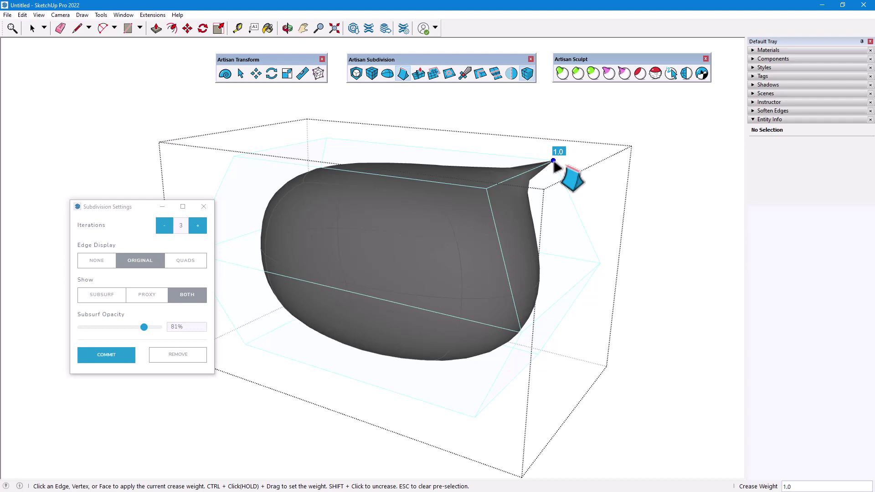
click(553, 161)
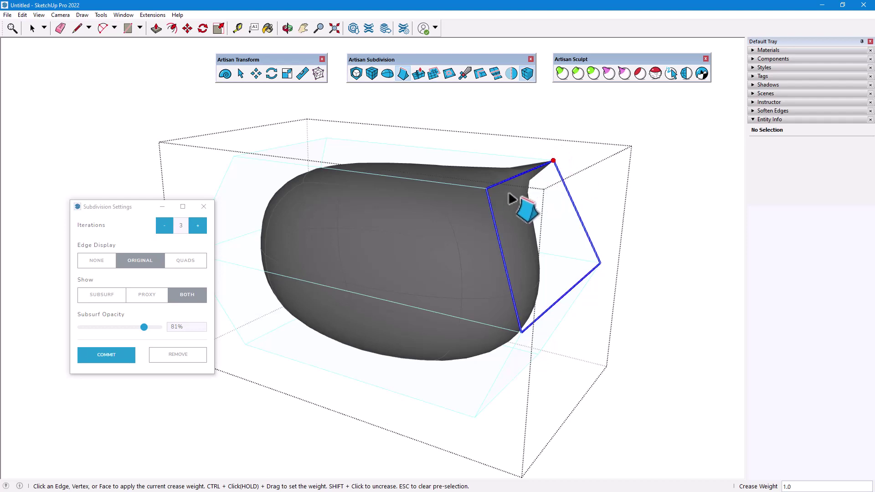
click(487, 191)
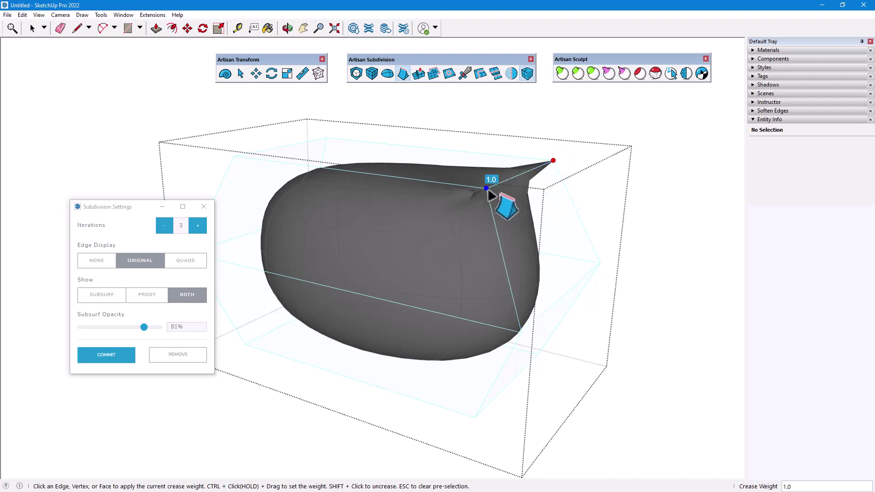
- Crease the middle edge below those two vertices and both its end vertices with weight 1.0
middle_drag(518, 205, 426, 146)
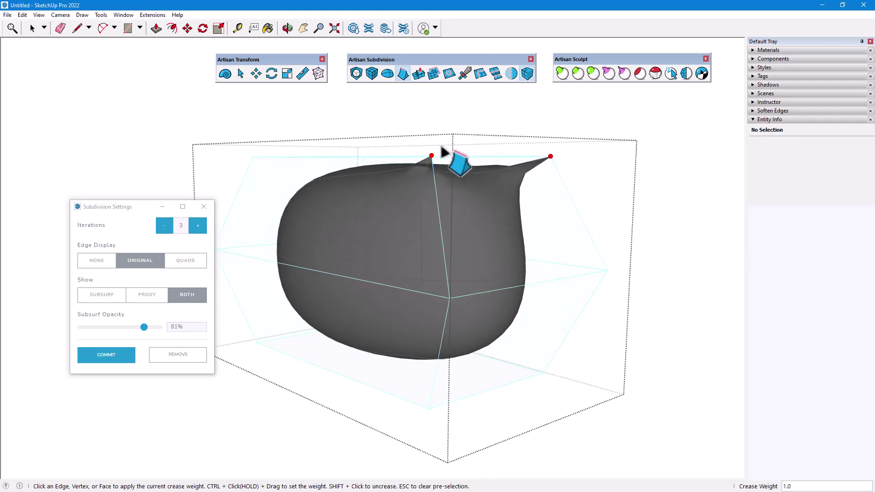
click(577, 277)
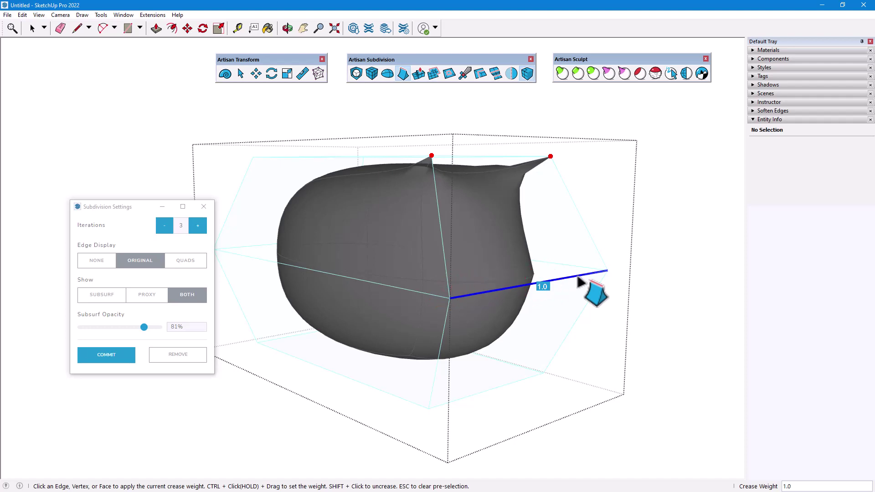
middle_drag(581, 287, 426, 392)
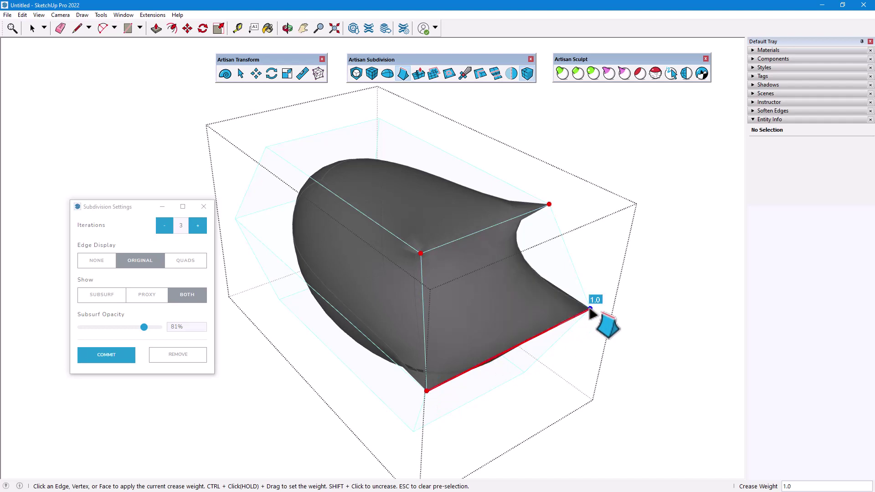
- Crease the upper face's edges and four corner vertices at the opposite end of the proxy with weight 1.0
middle_drag(595, 303, 332, 190)
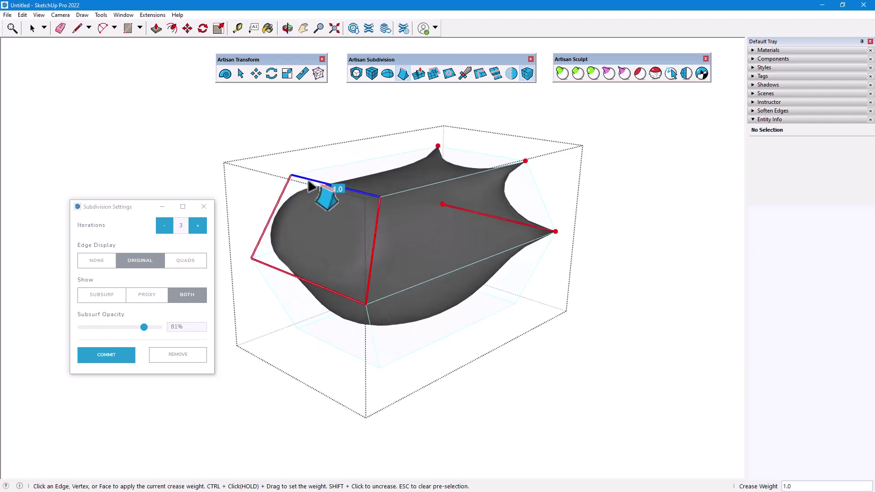
click(373, 202)
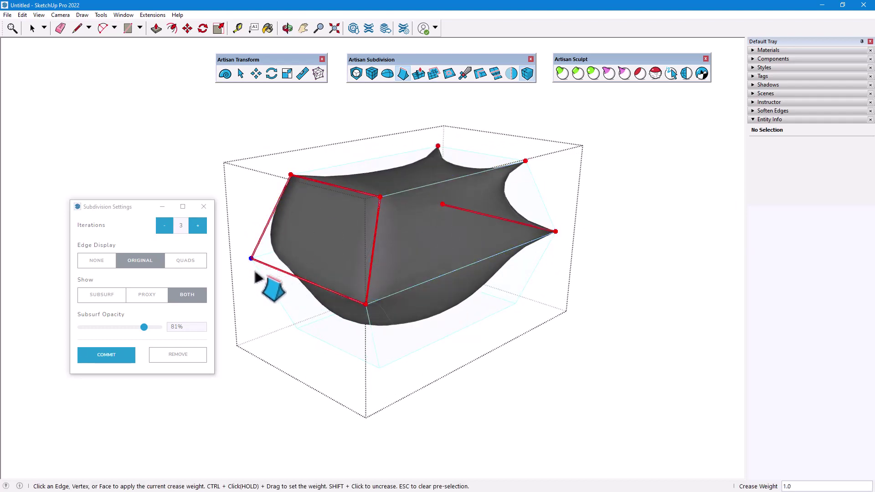
middle_drag(456, 317, 512, 363)
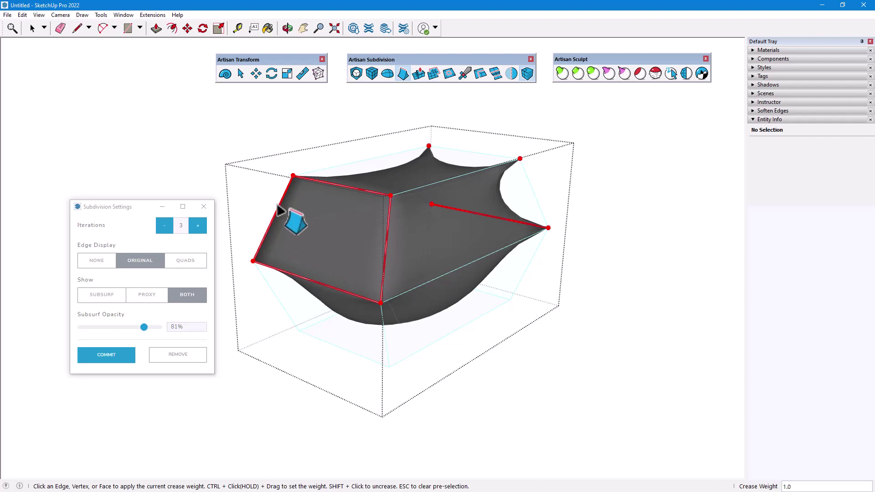
- Remove the creases from that upper face's edges and its two top corner vertices
shift+click(321, 223)
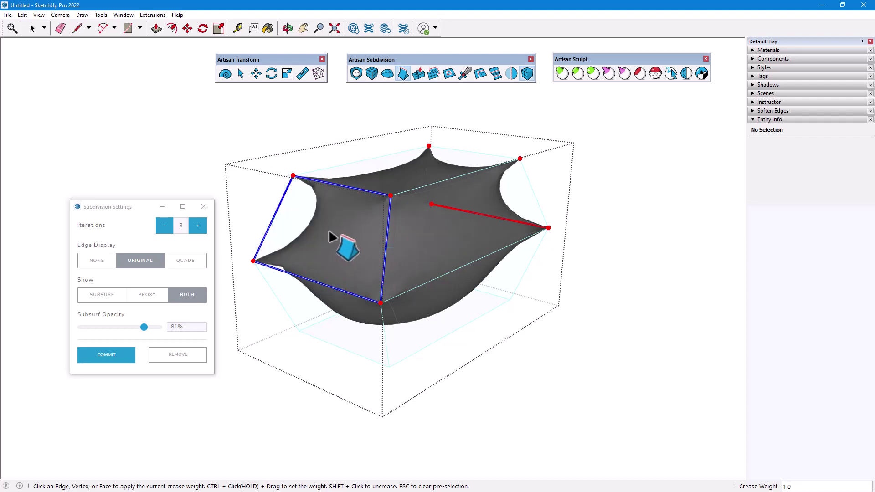
shift+click(319, 205)
shift+click(390, 196)
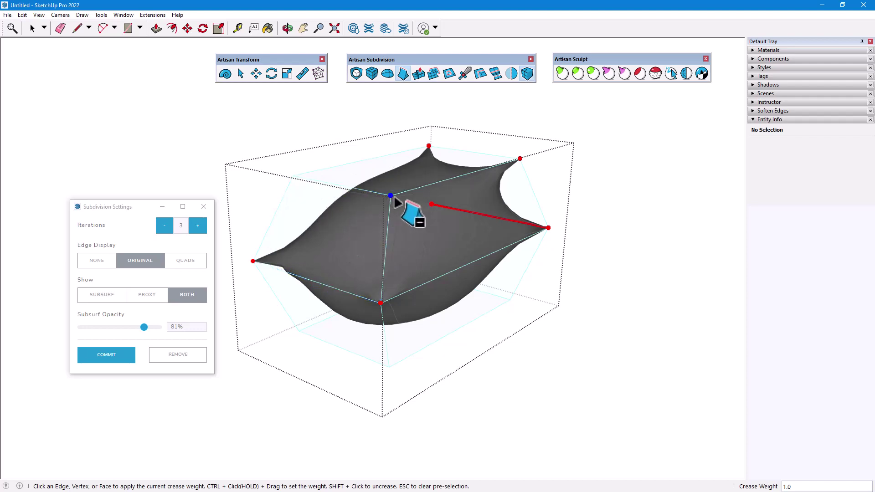
- Select the top and middle edges at the first creased end and remove the creases from them and their vertices
middle_drag(417, 198, 355, 126)
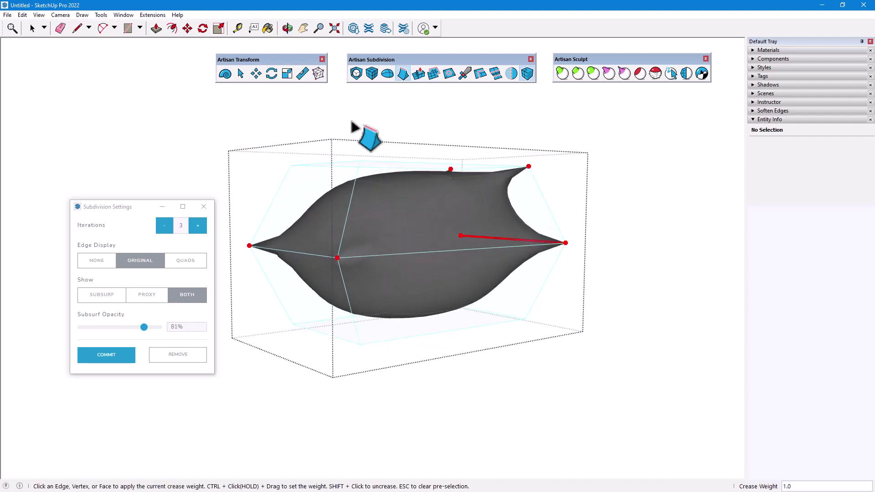
middle_drag(524, 156, 151, 150)
click(240, 74)
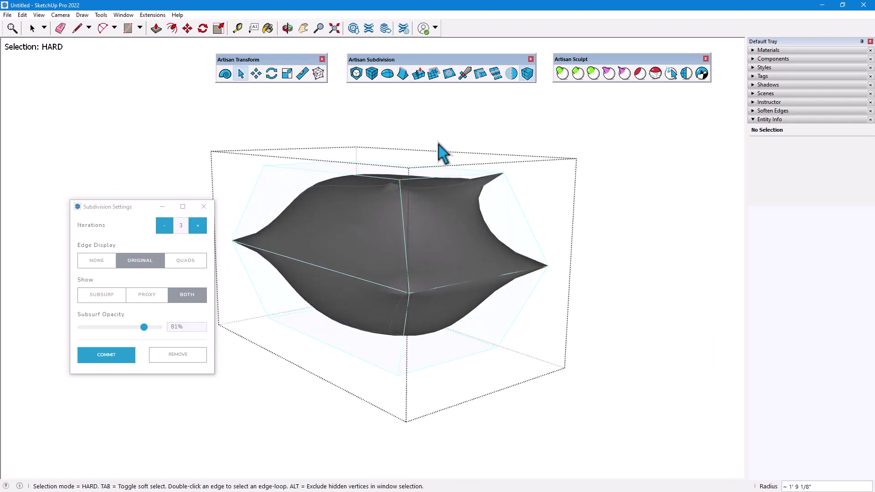
click(446, 178)
middle_drag(478, 271, 485, 296)
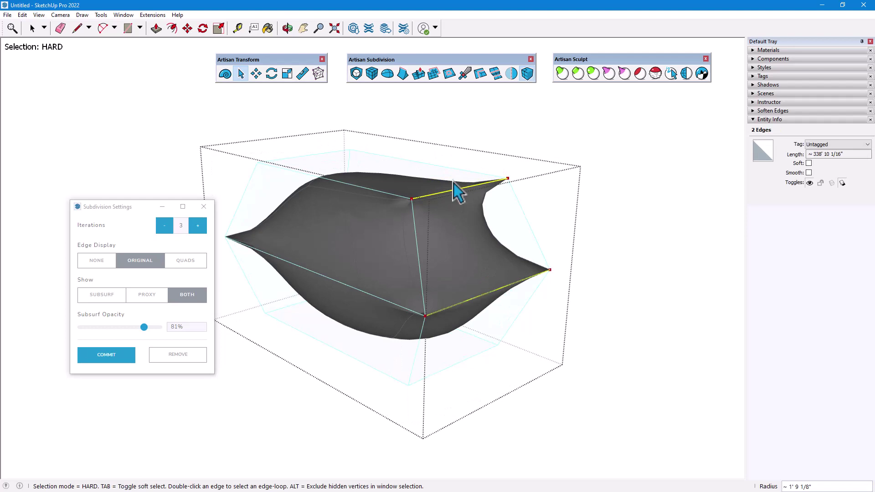
click(403, 73)
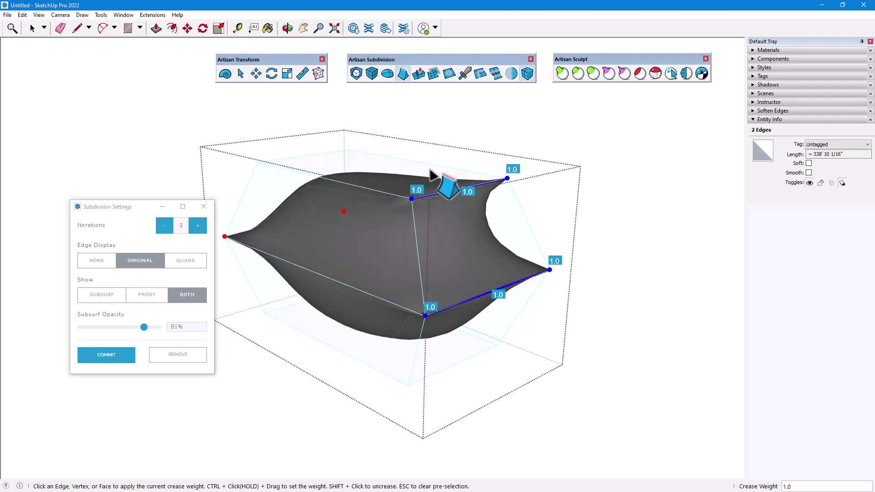
key(Escape)
middle_drag(496, 182, 484, 287)
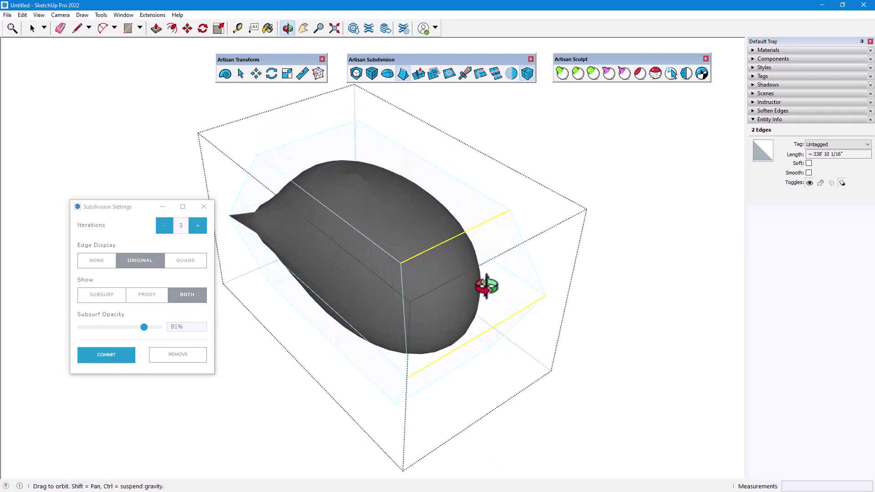
middle_drag(547, 197, 517, 147)
key(Escape)
key(space)
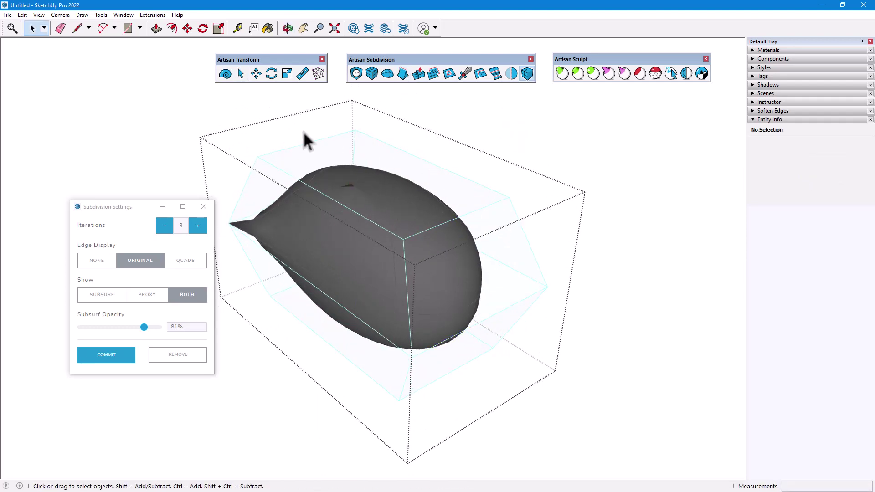
- Select only the two top vertices at that end and crease them with weight 1.0
click(241, 73)
middle_drag(362, 193, 346, 150)
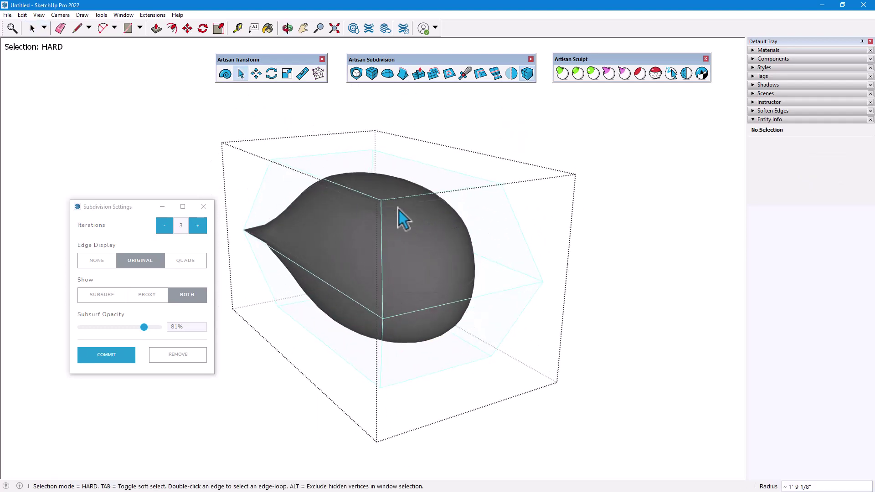
middle_drag(400, 212, 498, 275)
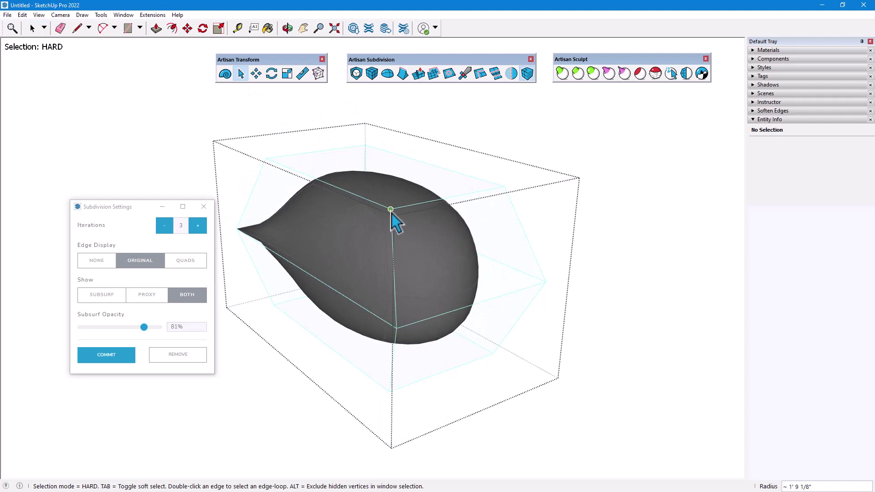
click(402, 76)
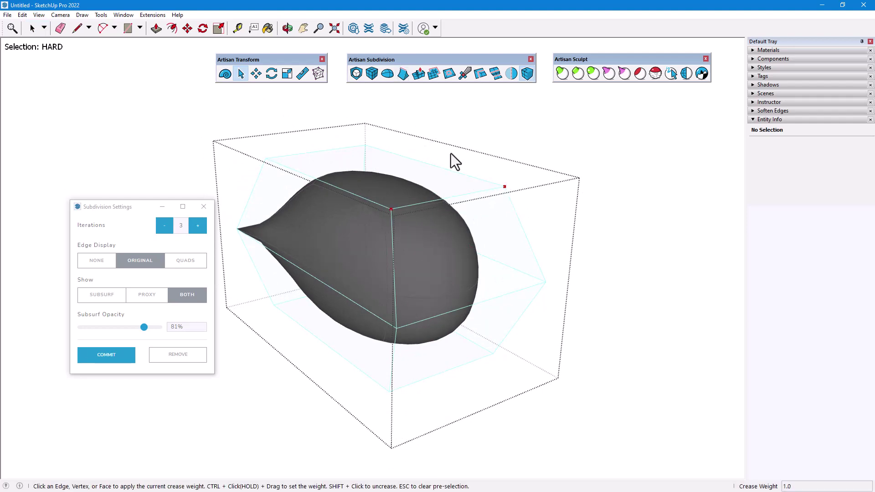
click(451, 154)
middle_drag(482, 171, 423, 89)
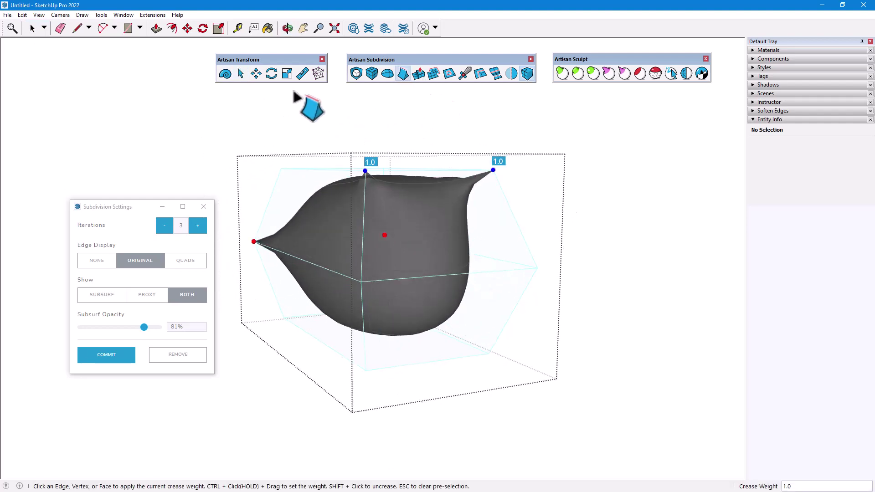
- Select three adjoining edges around the lower face at the box's end and crease them and their four vertices with weight 1.0
click(240, 74)
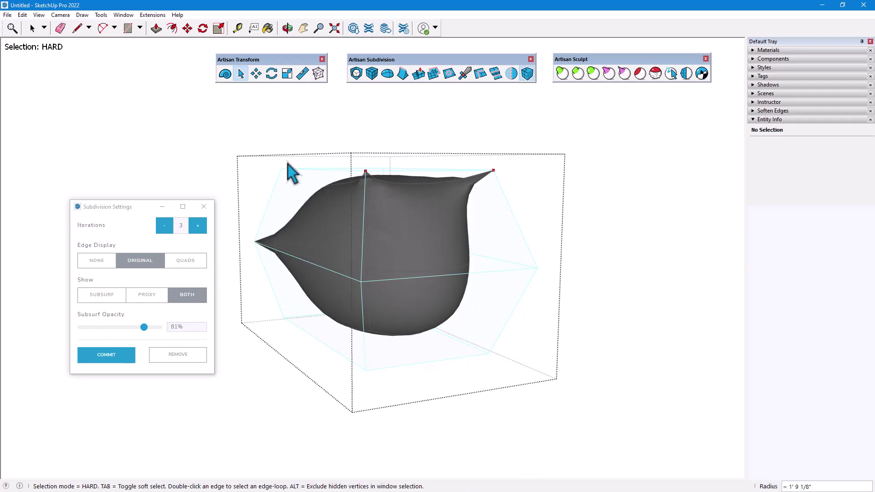
middle_drag(476, 245, 374, 248)
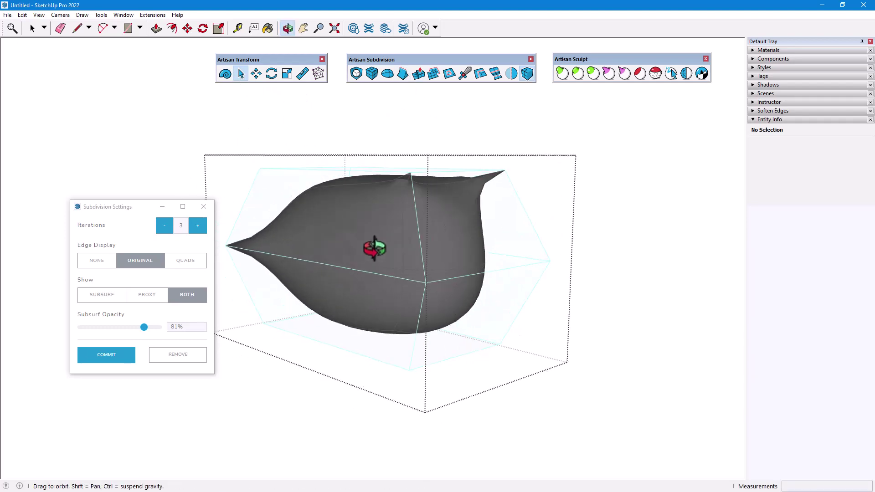
click(414, 348)
shift+click(441, 365)
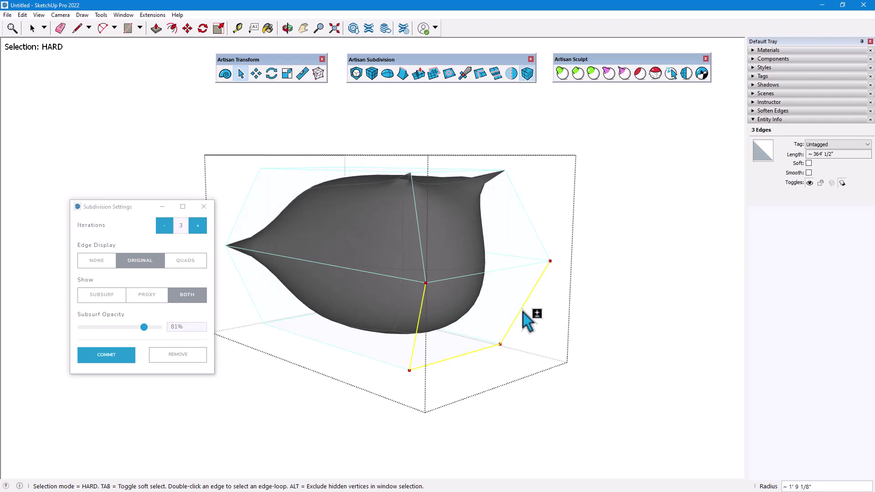
click(402, 73)
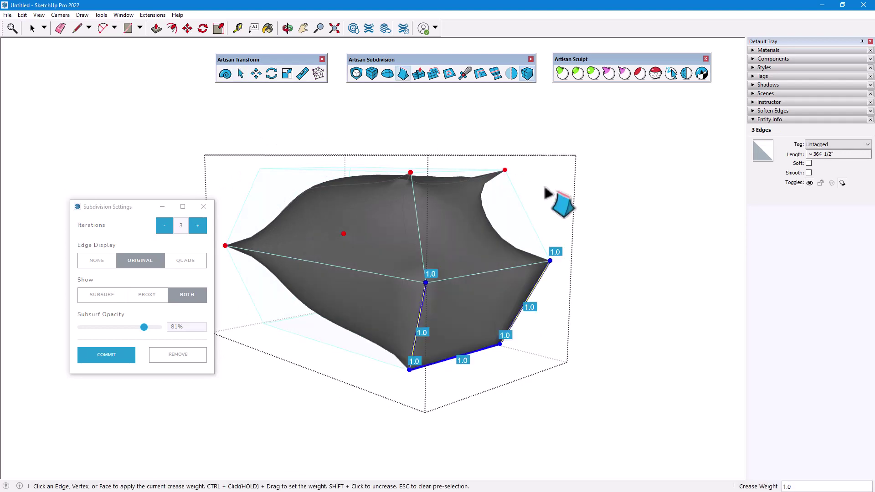
- Select only the two long edges of the proxy's top face, without their vertices, and crease them with weight 1.0
middle_drag(548, 194, 426, 218)
click(240, 74)
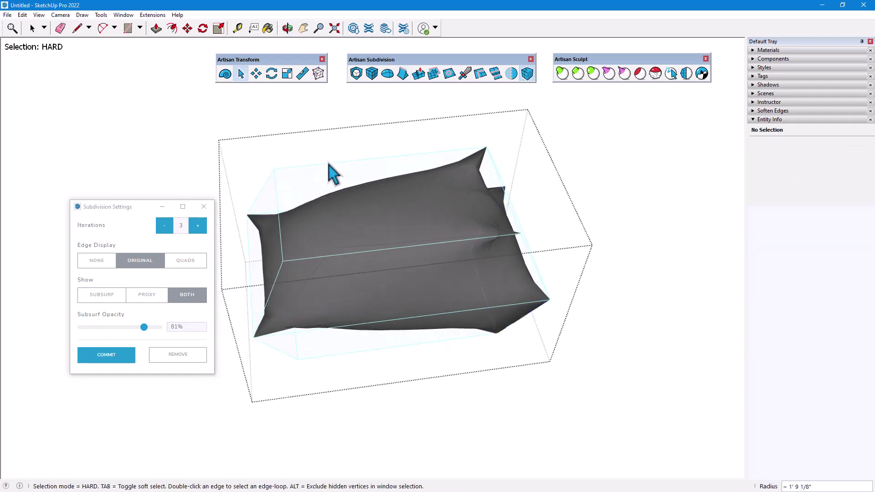
click(329, 163)
ctrl+click(364, 252)
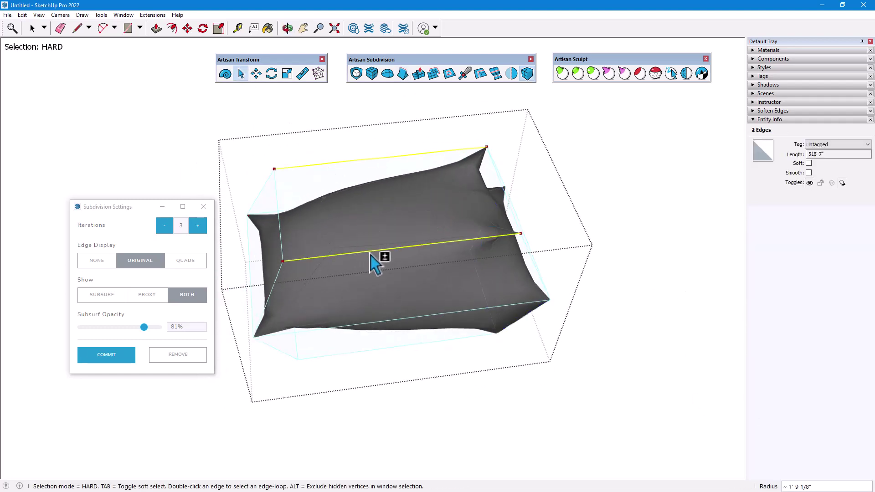
right_click(370, 255)
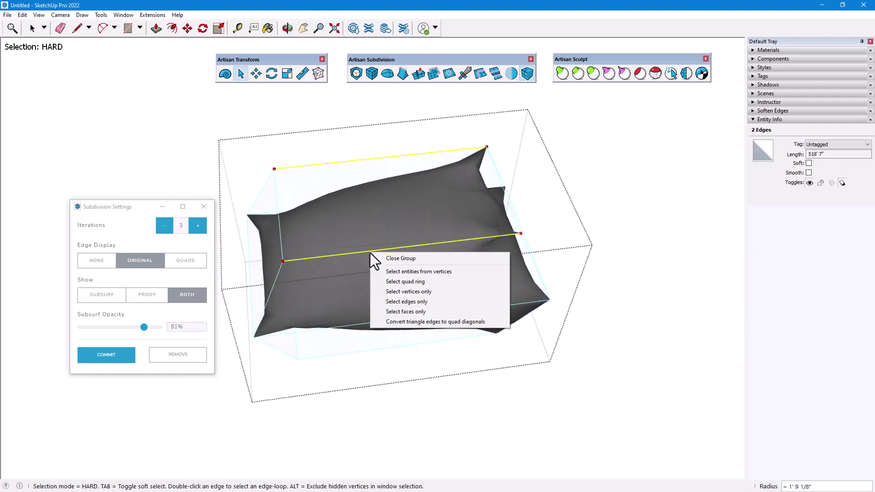
click(437, 304)
click(405, 78)
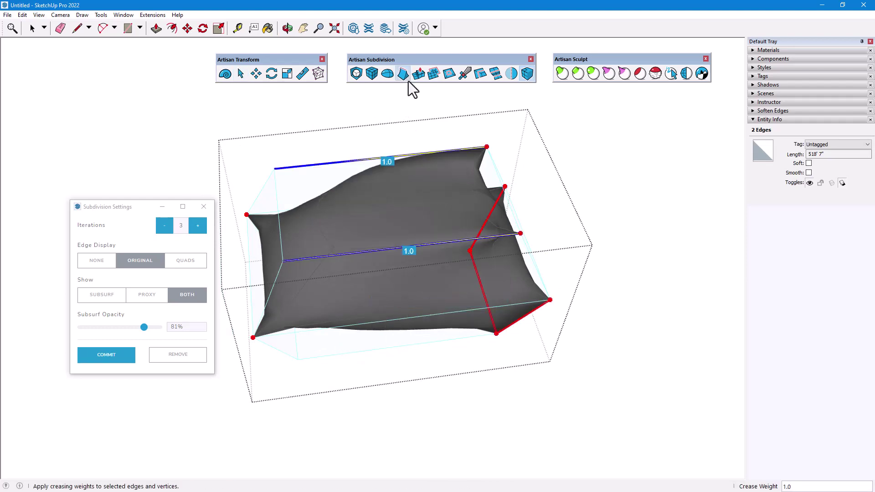
- Select the proxy's bottom face and crease its edges and four corner vertices with weight 1.0
middle_drag(412, 89, 412, 5)
click(241, 74)
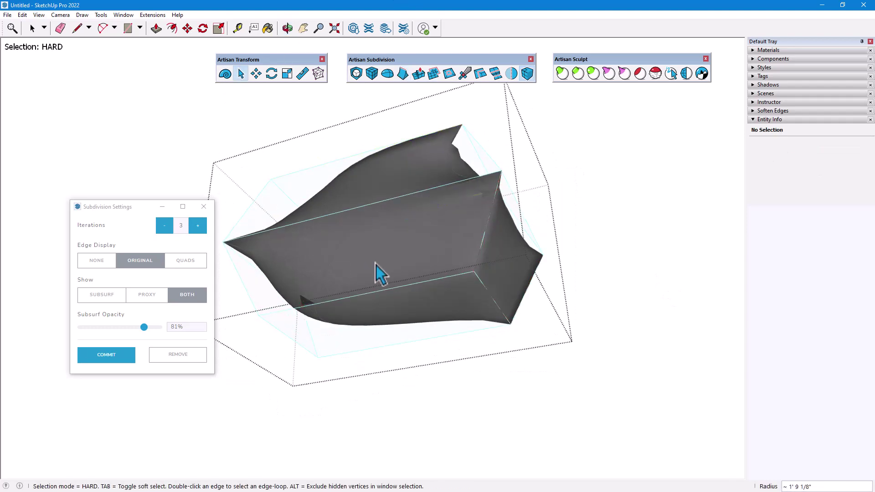
click(514, 314)
middle_drag(513, 313, 492, 176)
click(403, 74)
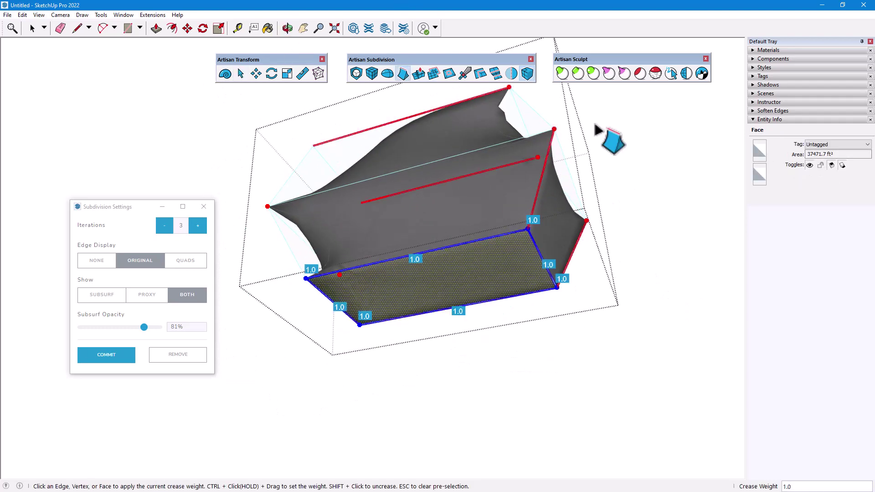
- Clear the selection, set the subdivision iterations to 4 and commit the subdivided surface
middle_drag(597, 129, 452, 332)
key(space)
click(432, 336)
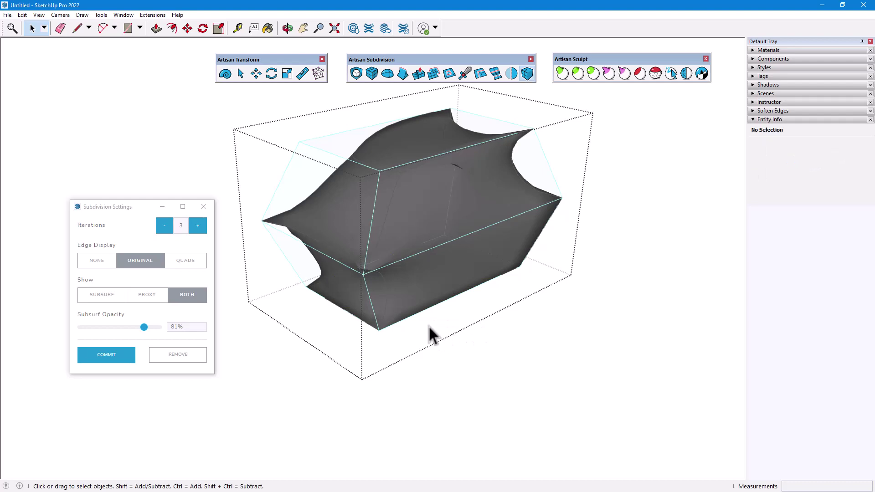
click(198, 227)
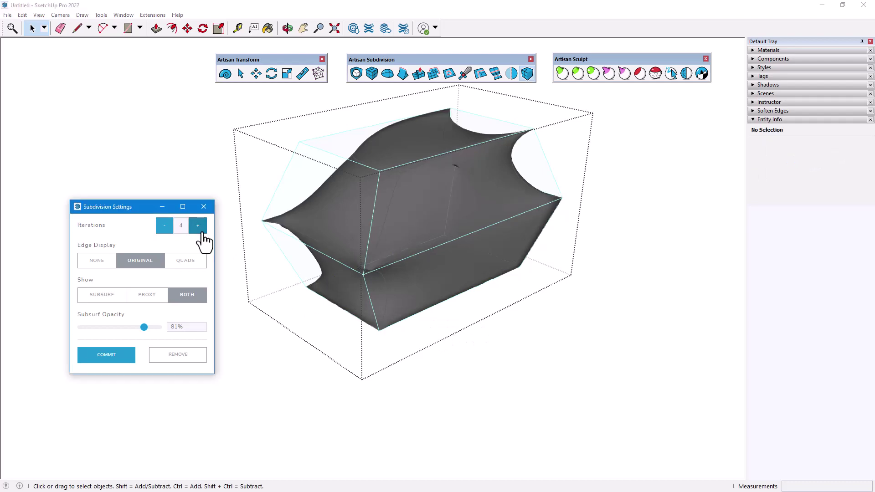
click(110, 358)
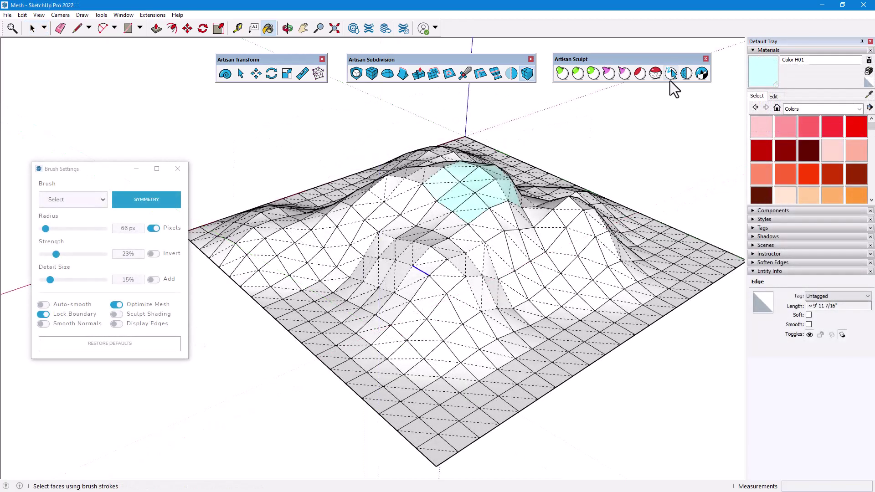
- Brush-select the light-blue faces on the terrain mesh's peak and crease them with weight 1.0
click(670, 79)
middle_drag(494, 147, 496, 219)
scroll(496, 219, up, 3)
mouse_move(484, 175)
mouse_down()
mouse_move(417, 214)
mouse_move(434, 292)
mouse_move(517, 260)
mouse_move(506, 209)
mouse_move(479, 257)
mouse_move(461, 160)
mouse_up()
click(403, 74)
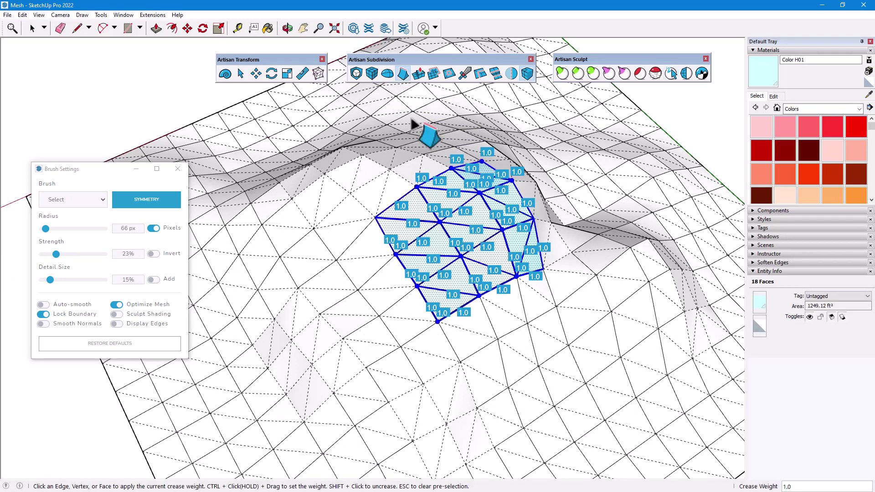
scroll(445, 199, down, 4)
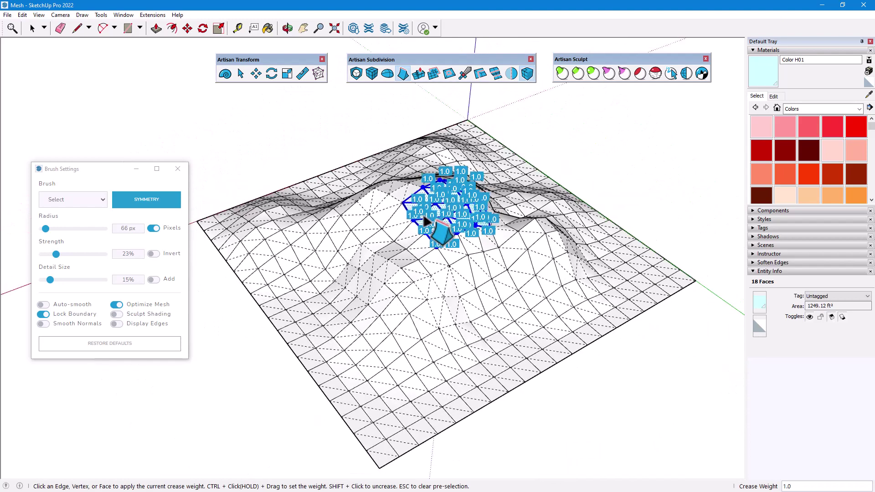
- Select the entire terrain mesh and smooth it repeatedly with Artisan's smoothing command
key(space)
key(ctrl+a)
middle_drag(376, 138, 379, 92)
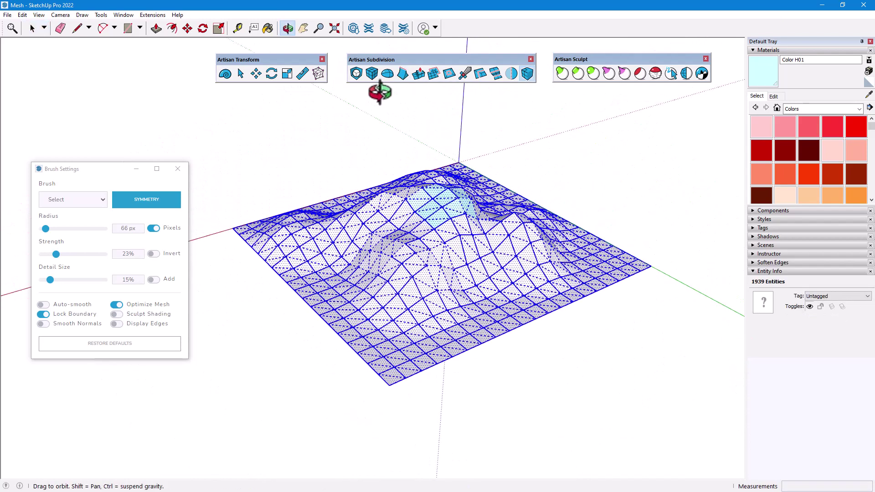
click(386, 76)
click(387, 76)
click(387, 76)
click(387, 77)
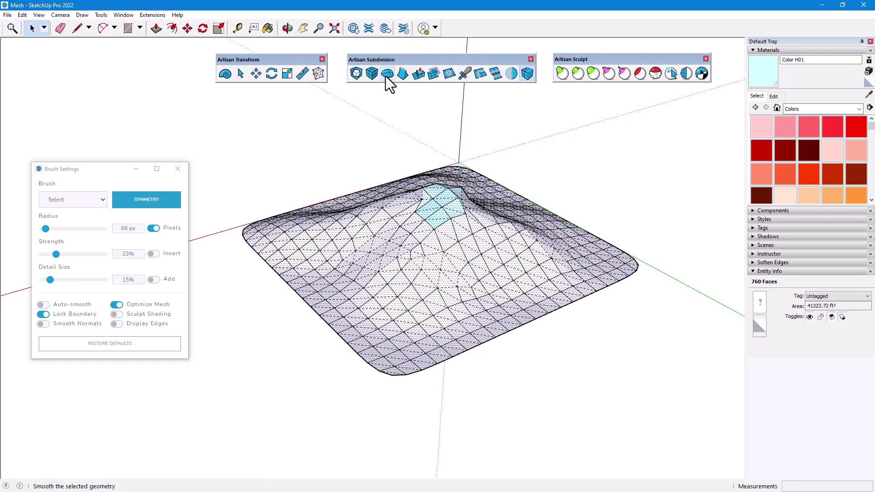
middle_drag(381, 132, 546, 89)
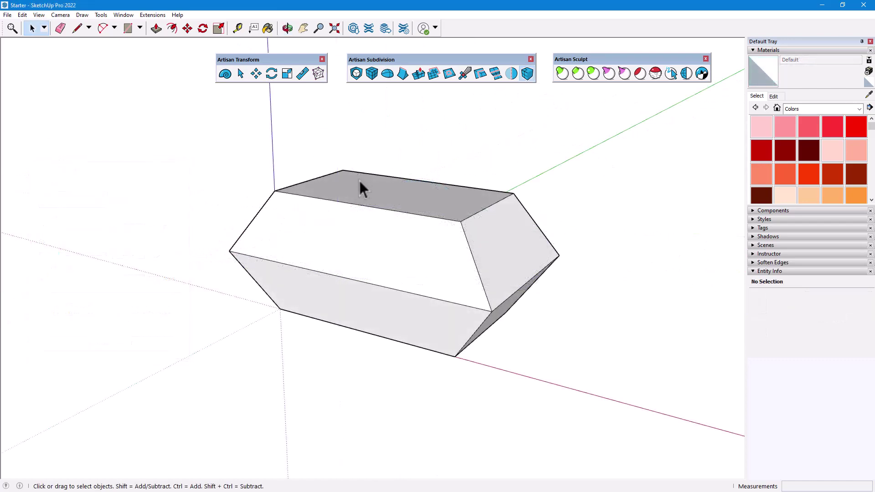
- Subdivide the faceted starter group with three iterations and the Original edge display
click(361, 185)
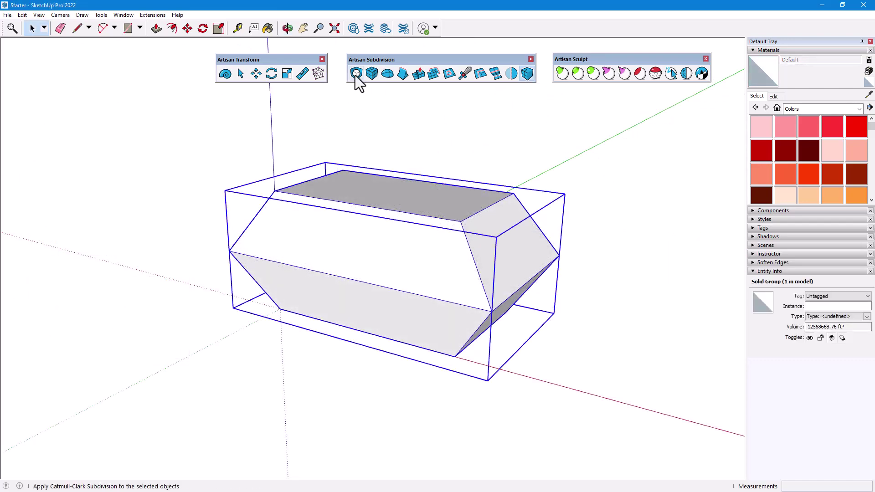
click(355, 74)
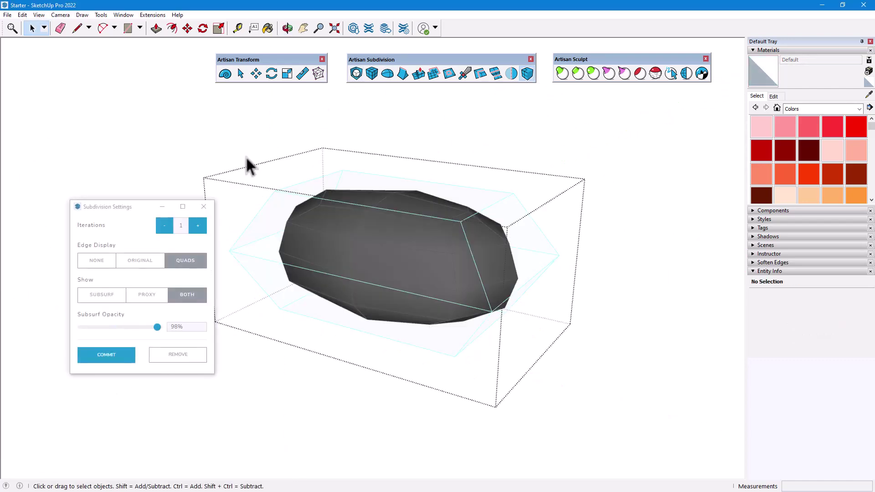
click(140, 260)
- Select the upper sloped face at one end of the proxy and crease it with weight 1.0
click(241, 73)
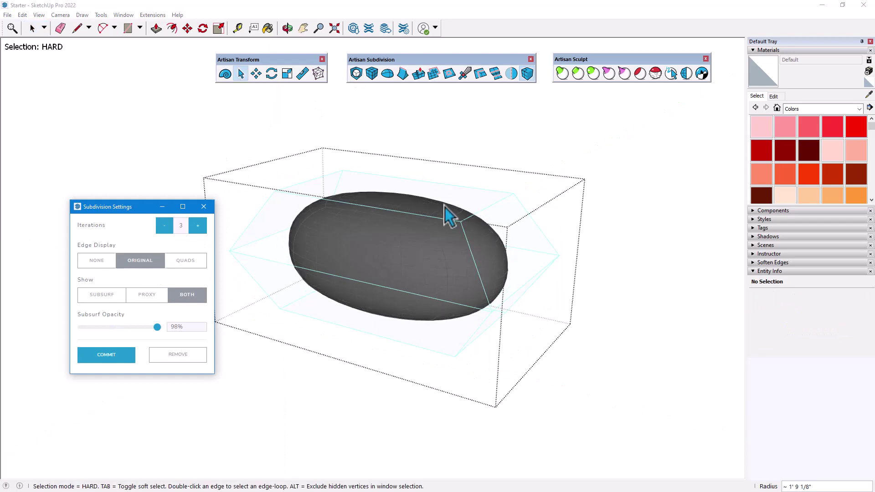
click(517, 248)
click(402, 74)
- Crease the top edge and the middle edge at the opposite end of the proxy with weight 1.0
middle_drag(373, 178, 453, 197)
click(303, 193)
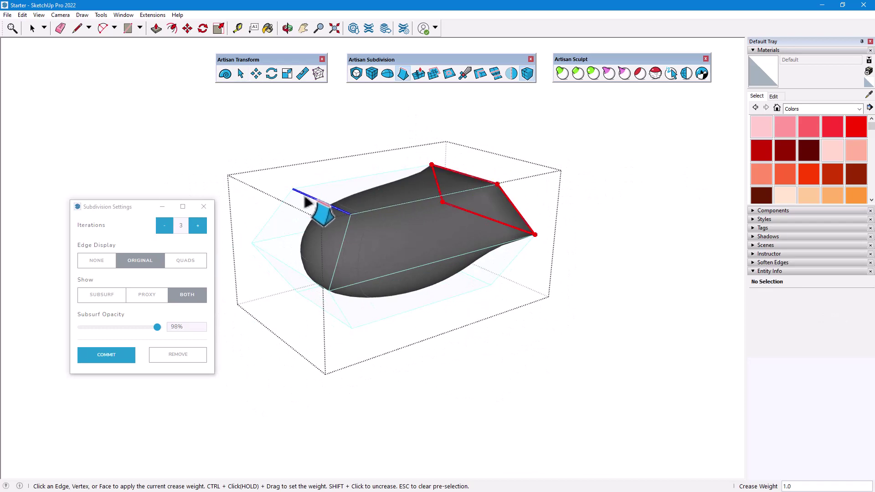
click(283, 266)
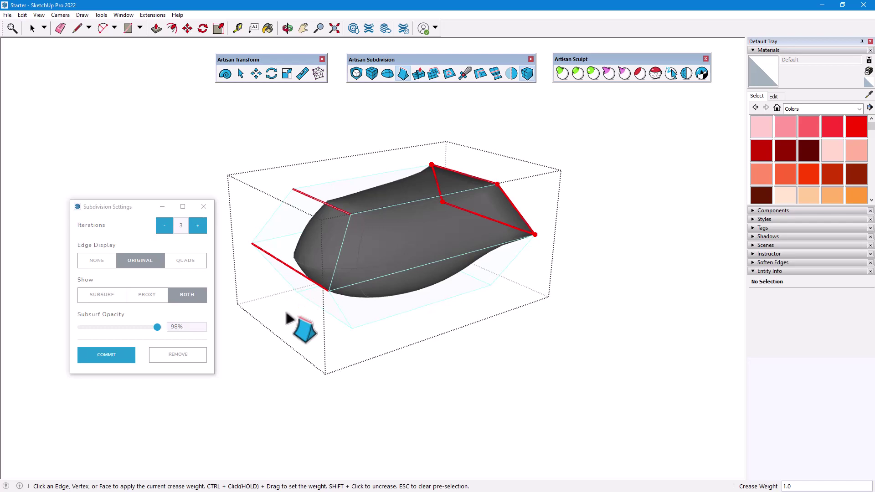
- Interactively adjust the crease weight of that end's top edge to 0.41
click(333, 209)
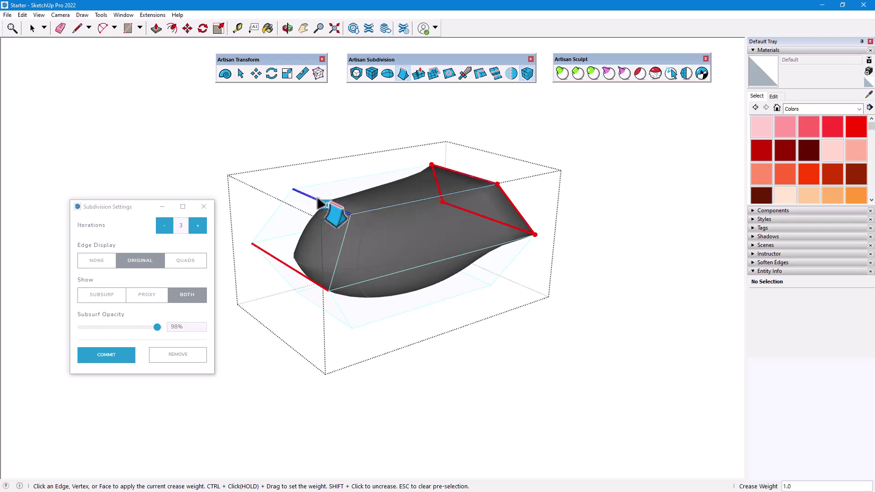
ctrl+drag(321, 204, 324, 230)
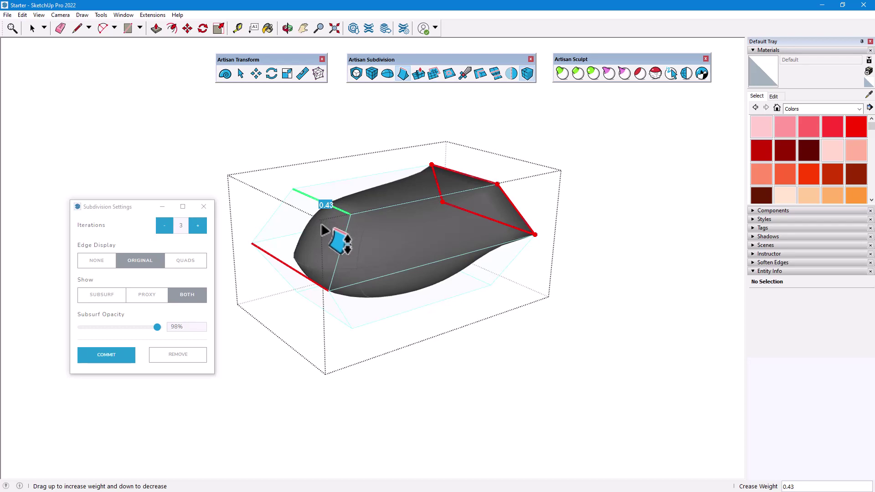
ctrl+drag(322, 226, 316, 207)
text(0)
key(Return)
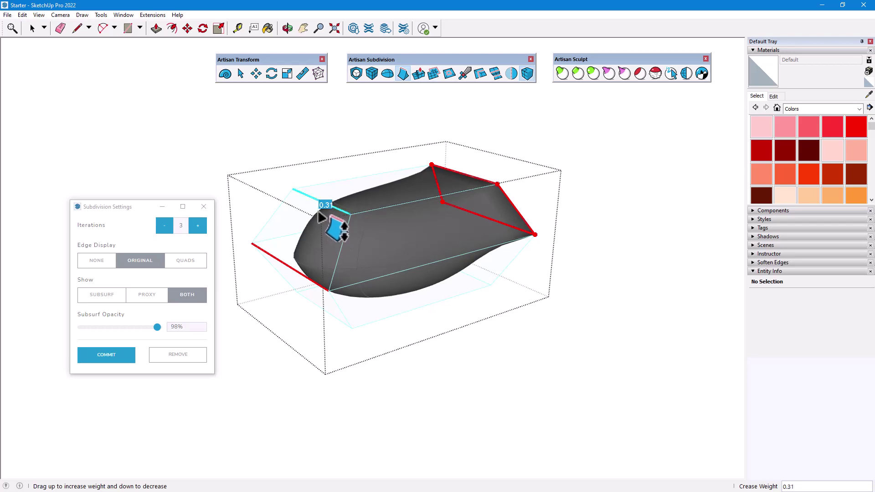
drag(317, 205, 326, 183)
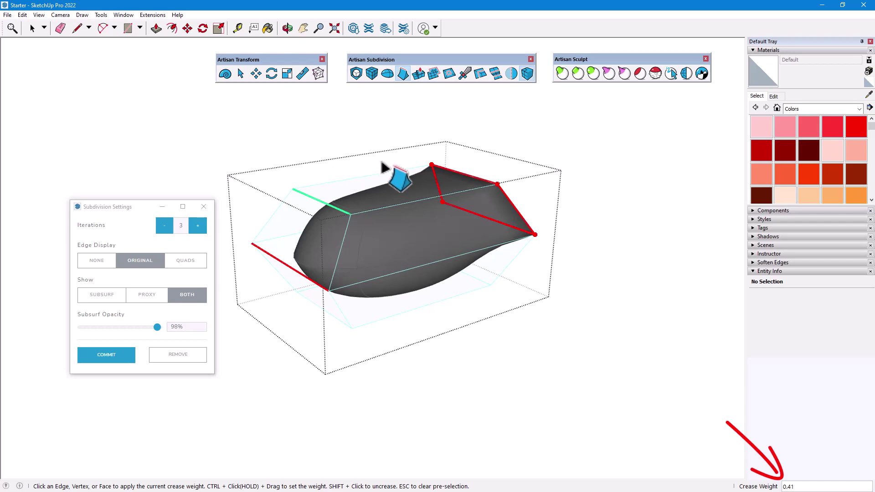
- Crease the two long edges of the proxy's top face with weight 0.41
middle_drag(381, 170, 344, 191)
click(344, 189)
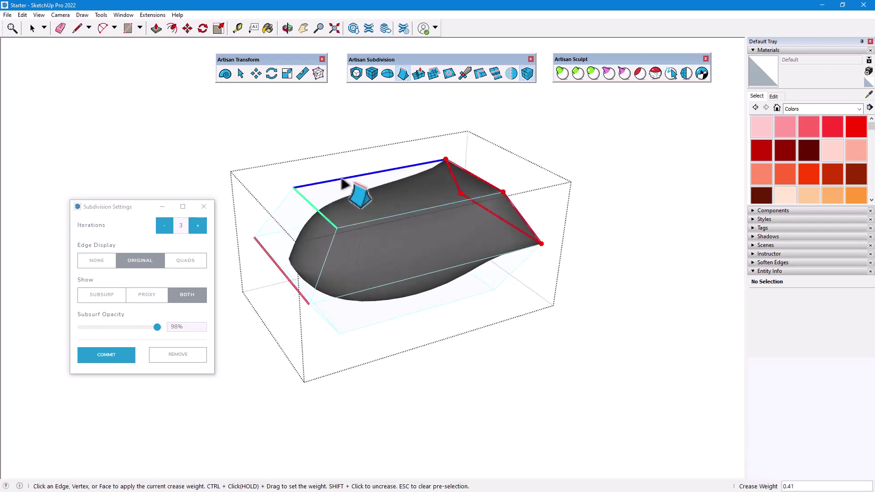
click(365, 225)
- Lower the creased end face's edge weights to 0.62 and reduce its two top corner vertices, the second to 0.04
middle_drag(366, 225, 498, 279)
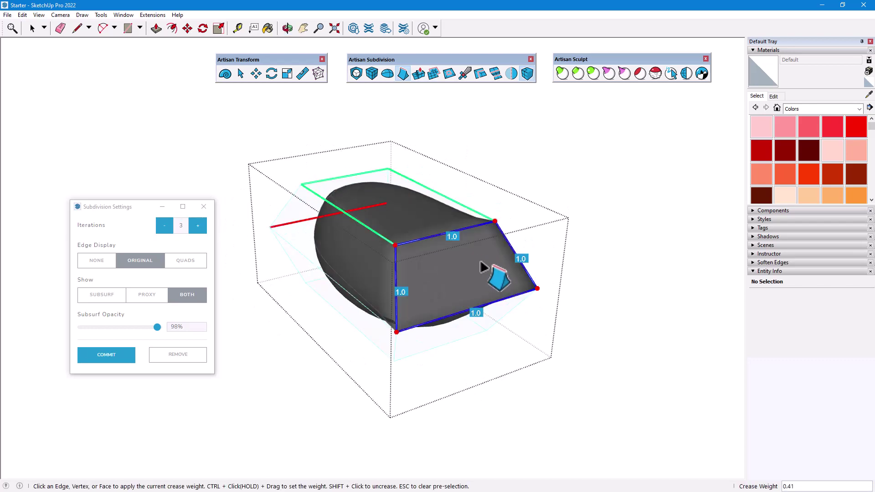
ctrl+drag(451, 262, 448, 248)
ctrl+drag(497, 222, 509, 248)
ctrl+drag(397, 249, 442, 287)
- Set the Crease tool's weight to 0.5 for the lower face at the same end of the proxy
middle_drag(441, 287, 476, 250)
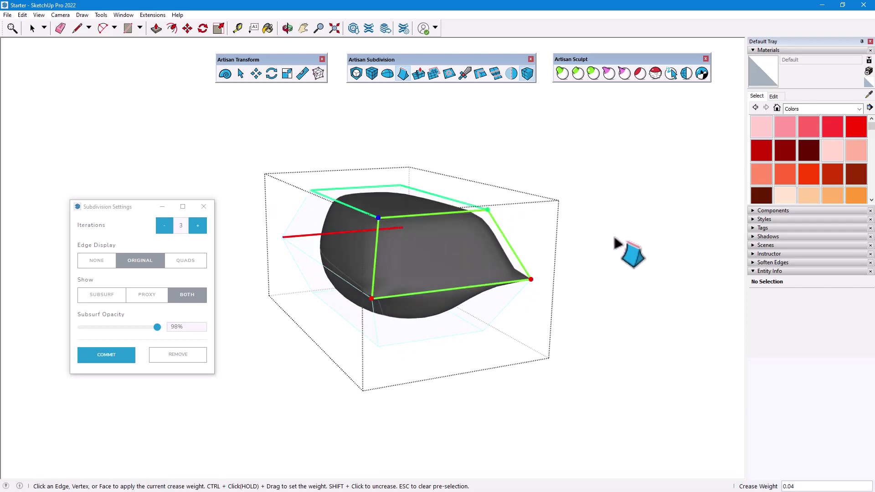
click(403, 74)
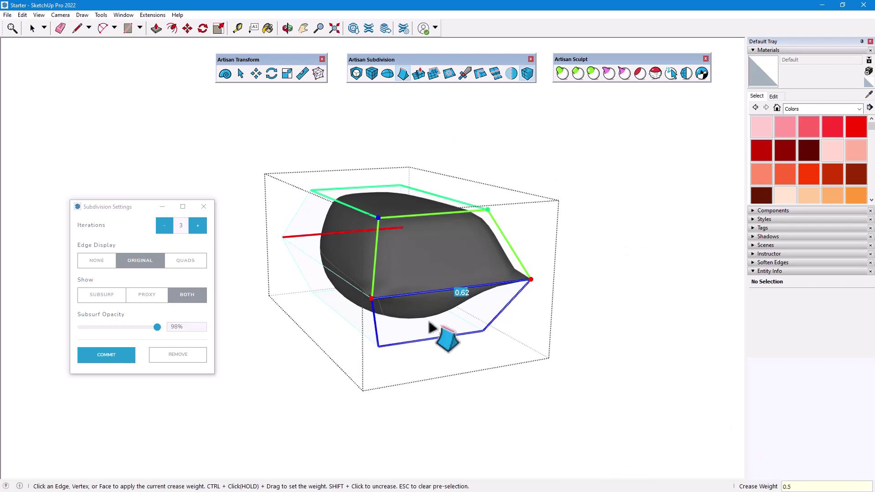
middle_drag(445, 283, 426, 296)
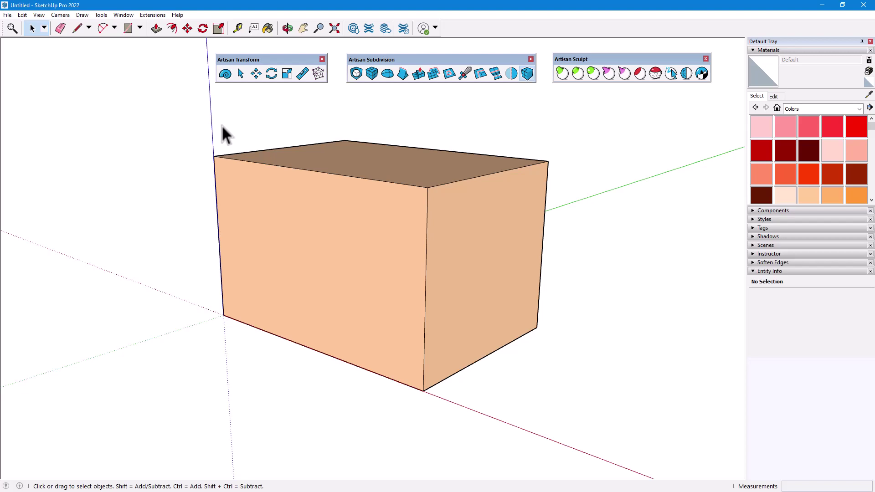
- Select the orange box's nearest top corner vertex and move it inward and down by about 65'
click(241, 73)
click(428, 187)
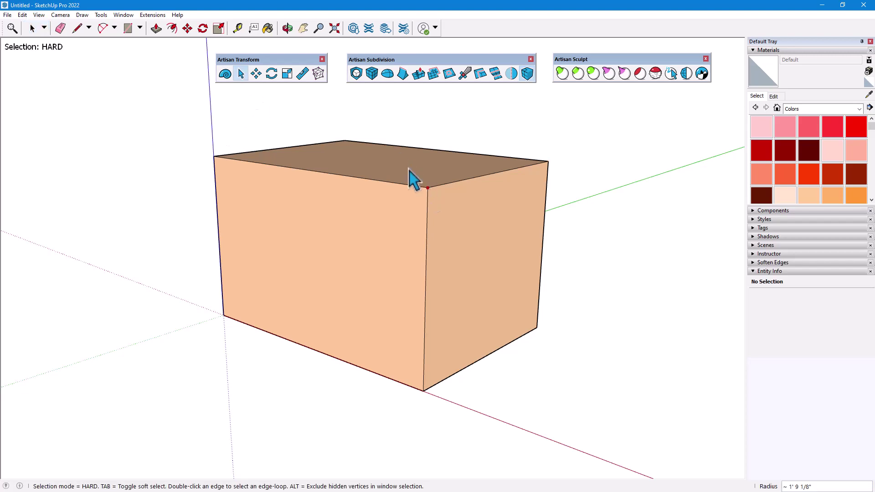
key(m)
drag(433, 185, 413, 204)
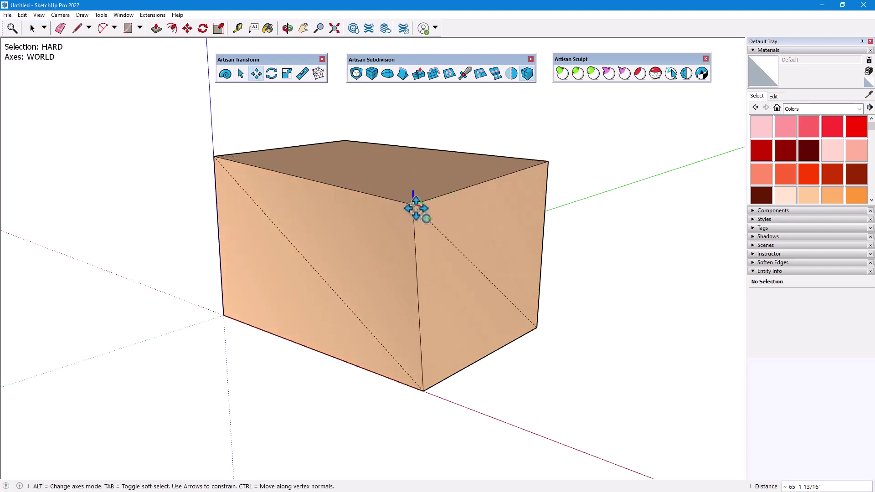
- Move the box's top corner vertex diagonally opposite the origin upward with the Artisan Move tool
click(240, 73)
click(256, 73)
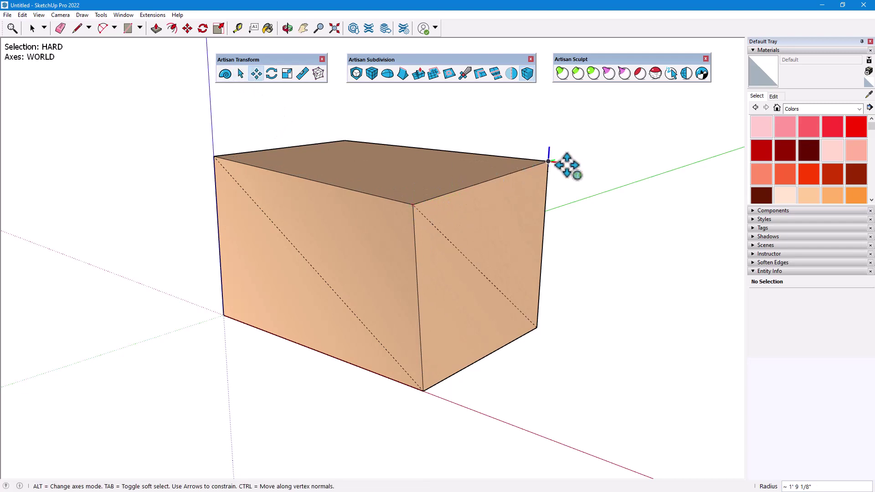
drag(566, 162, 539, 144)
mouse_move(478, 143)
middle_down()
mouse_move(440, 150)
mouse_move(437, 122)
middle_up()
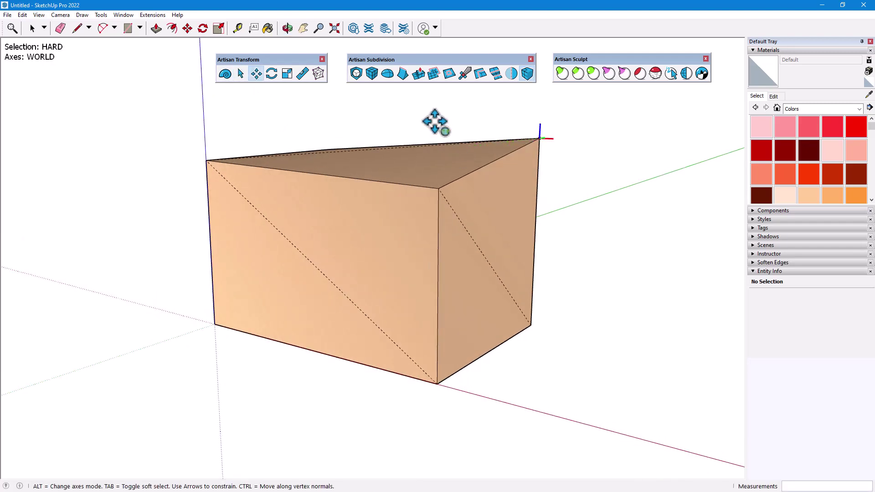
scroll(440, 127, up, 1)
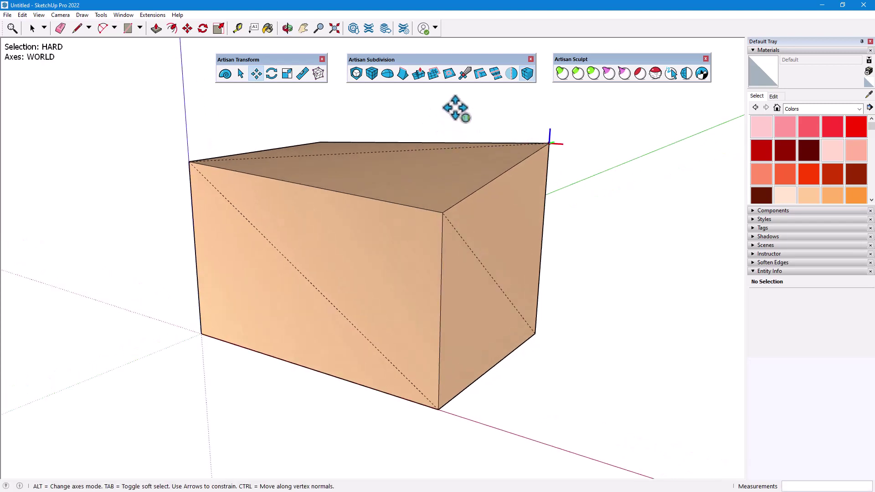
- Cut a slanted edge down the box's long front face with the Knife and carry the cut across the top face
click(464, 72)
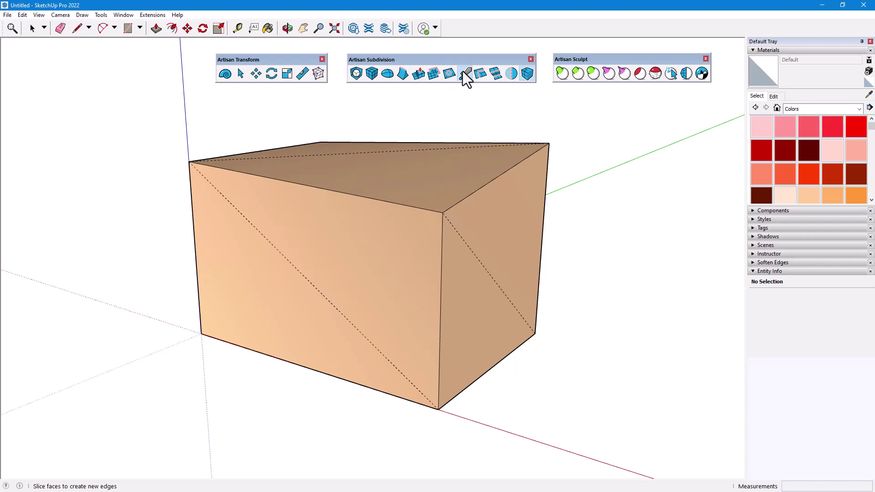
click(327, 189)
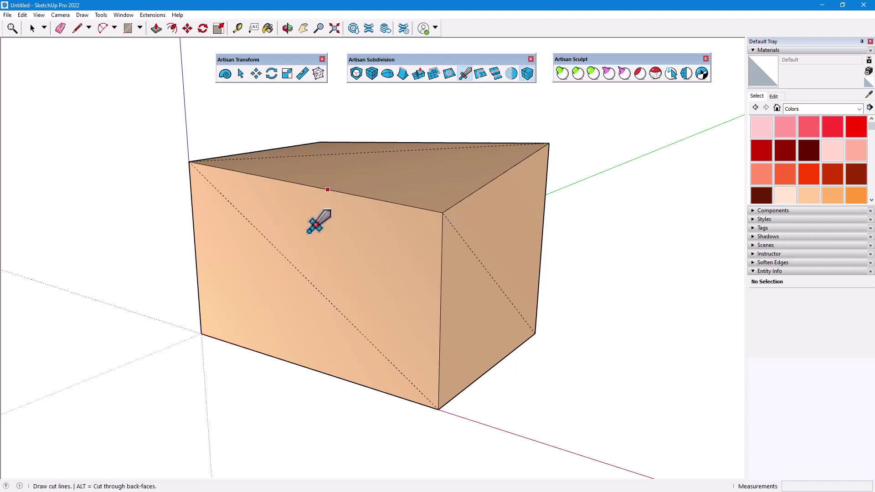
click(276, 358)
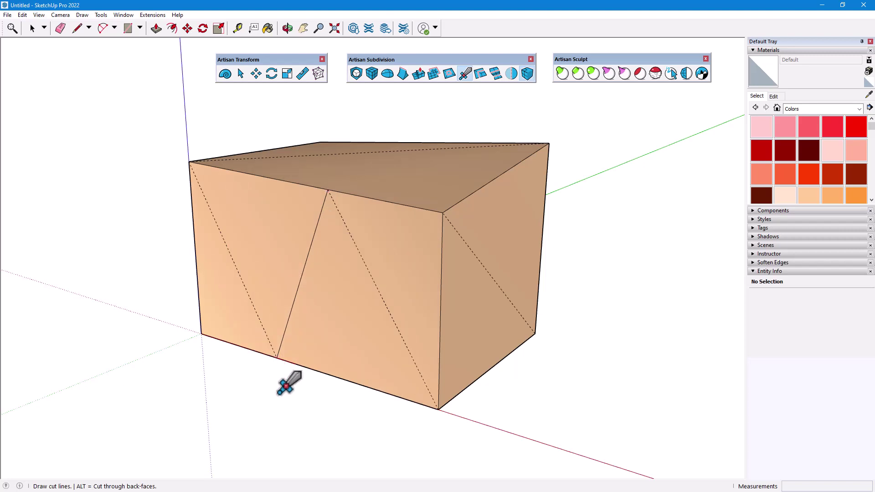
middle_drag(287, 382, 125, 174)
middle_drag(498, 388, 315, 219)
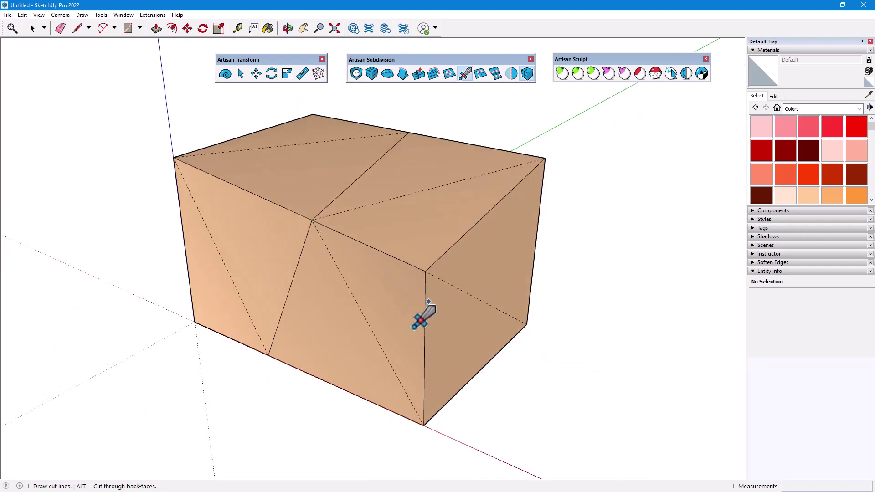
- Try a nearly horizontal Knife cut across the box's long front face and end face, and undo it
middle_drag(428, 302, 571, 228)
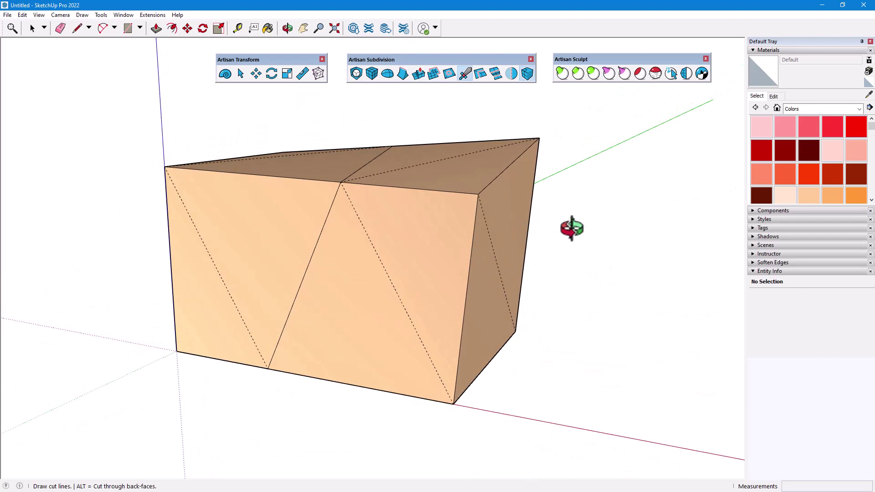
mouse_move(568, 289)
middle_down()
mouse_move(576, 248)
mouse_move(611, 256)
mouse_move(547, 203)
mouse_move(534, 205)
middle_up()
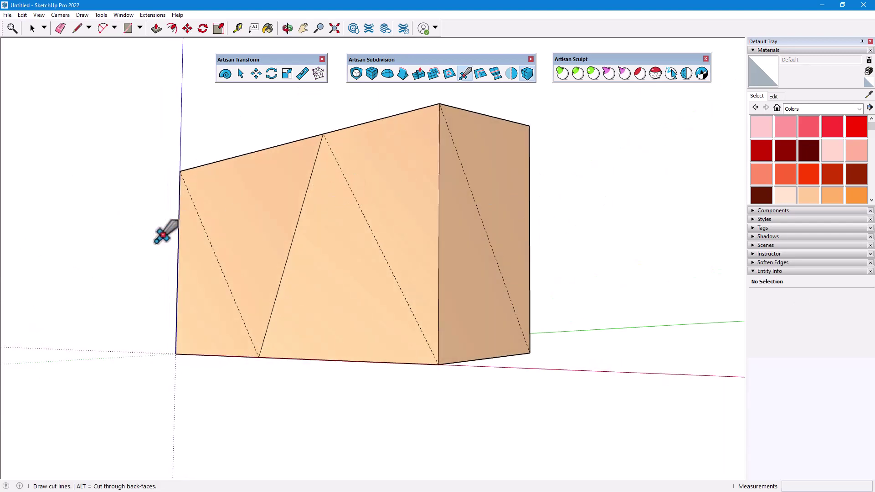
click(128, 244)
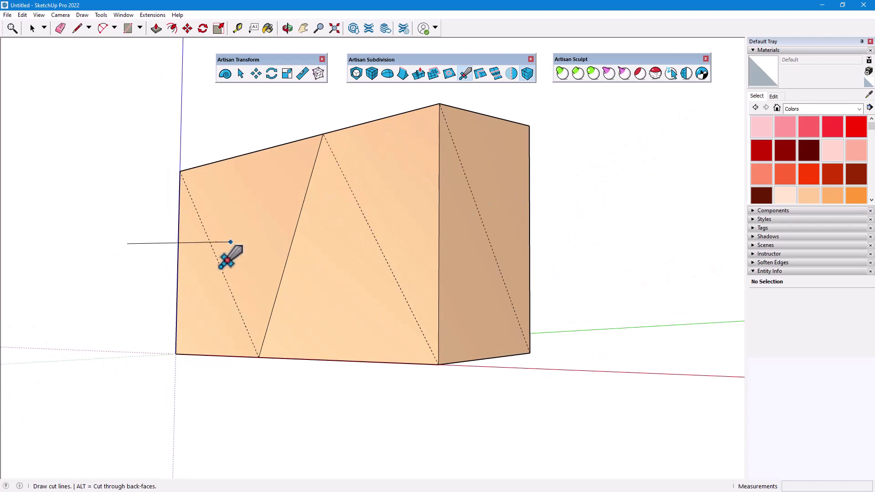
click(593, 231)
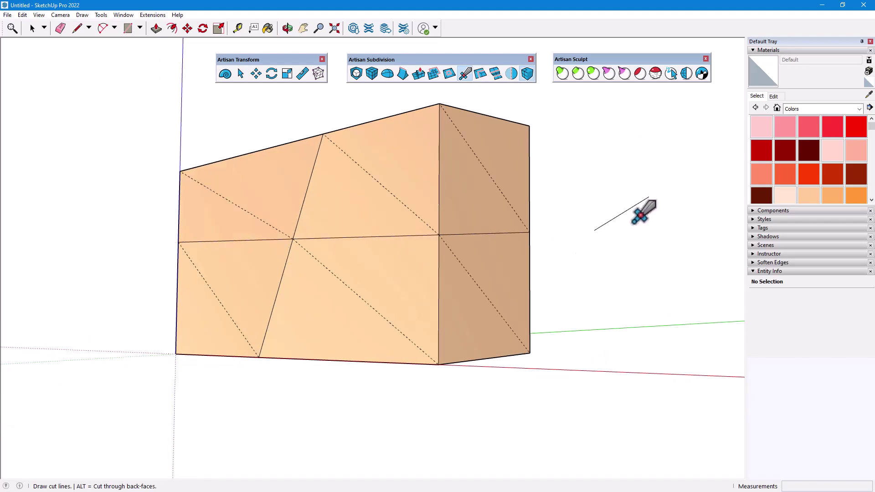
middle_drag(640, 214, 642, 254)
key(ctrl+z)
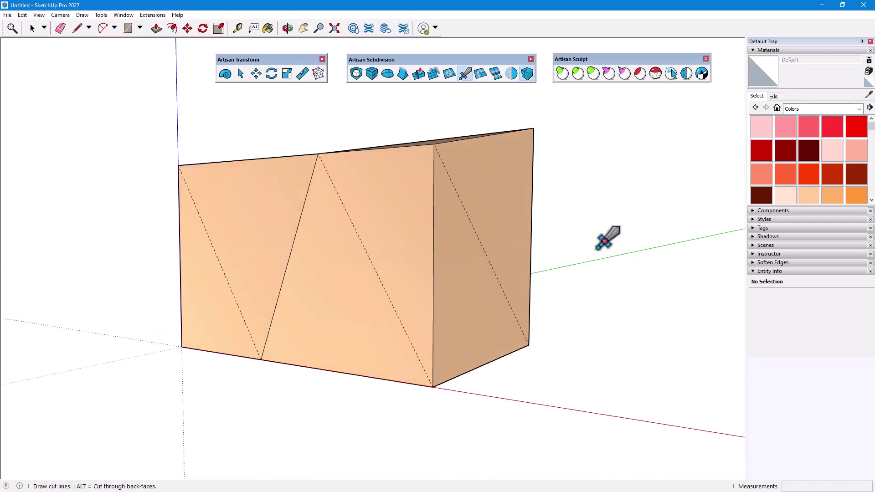
- Make a nearly horizontal Knife cut through the whole box, back faces included, and change the face style to inspect it
click(140, 259)
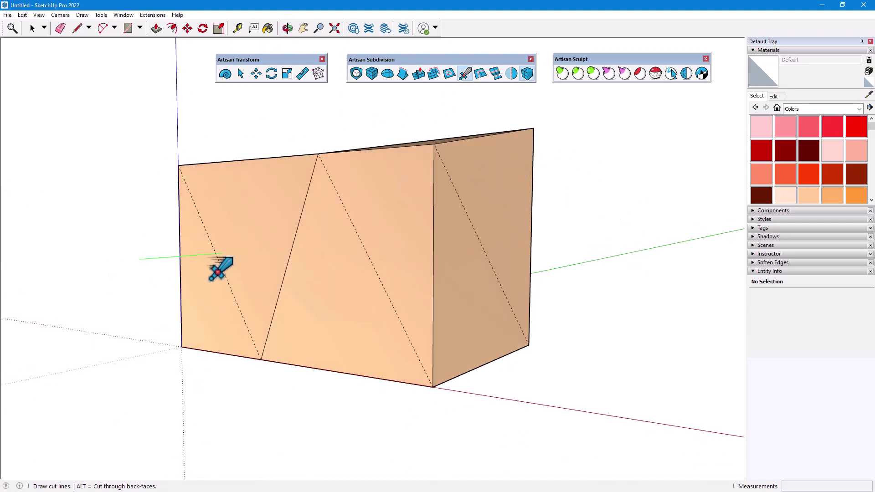
click(579, 224)
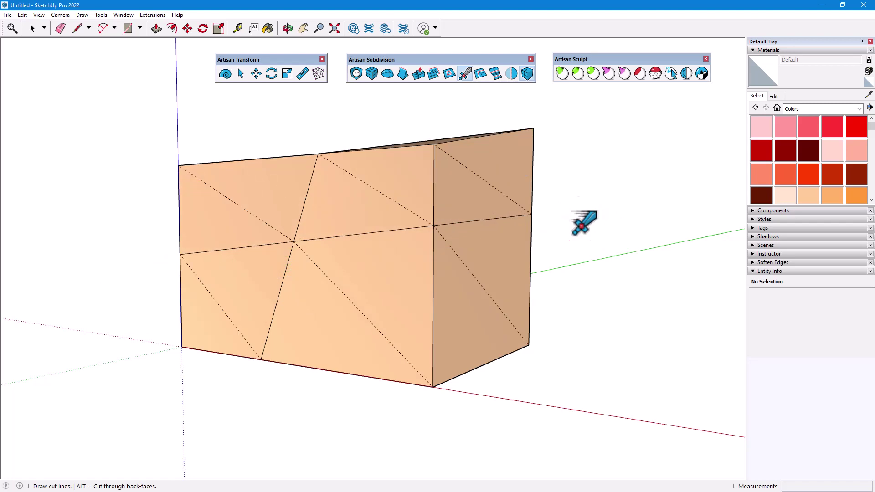
click(39, 14)
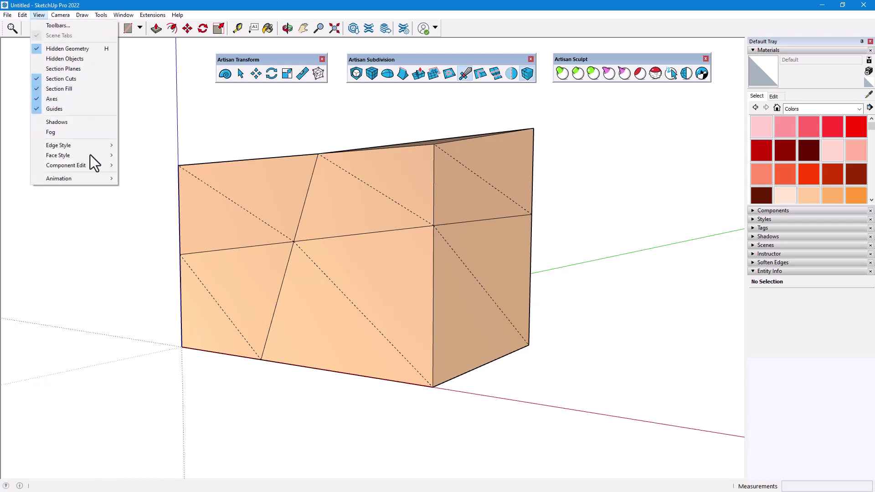
mouse_move(89, 155)
click(137, 155)
mouse_move(205, 148)
middle_down()
mouse_move(201, 107)
mouse_move(203, 145)
middle_up()
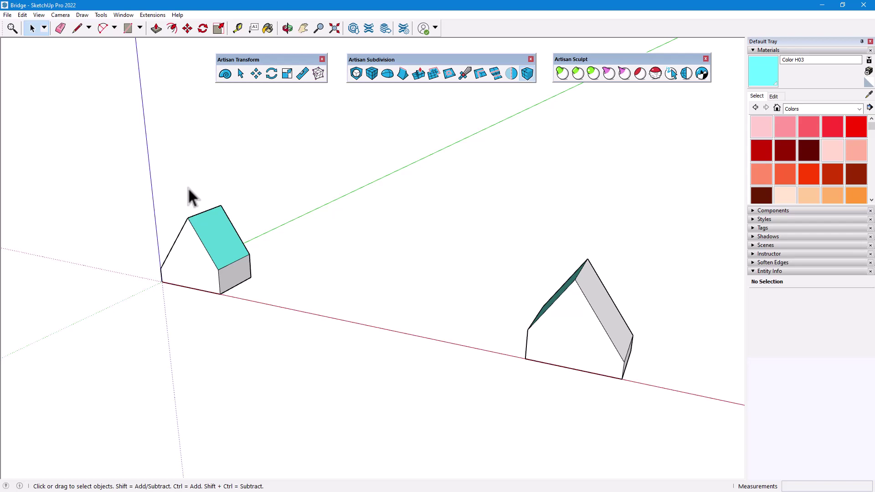
- Select the facing turquoise faces of the two house-shaped solids and connect them with the Bridge tool
click(218, 230)
middle_drag(218, 230, 535, 246)
shift+click(534, 236)
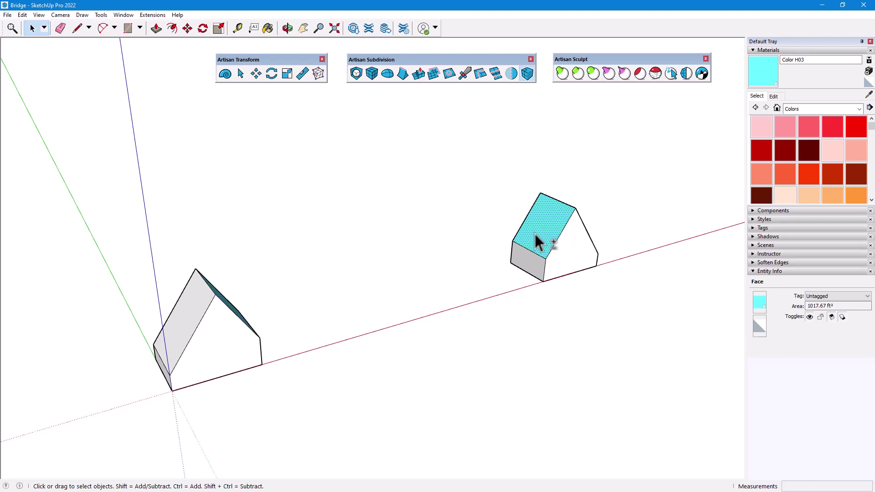
click(496, 73)
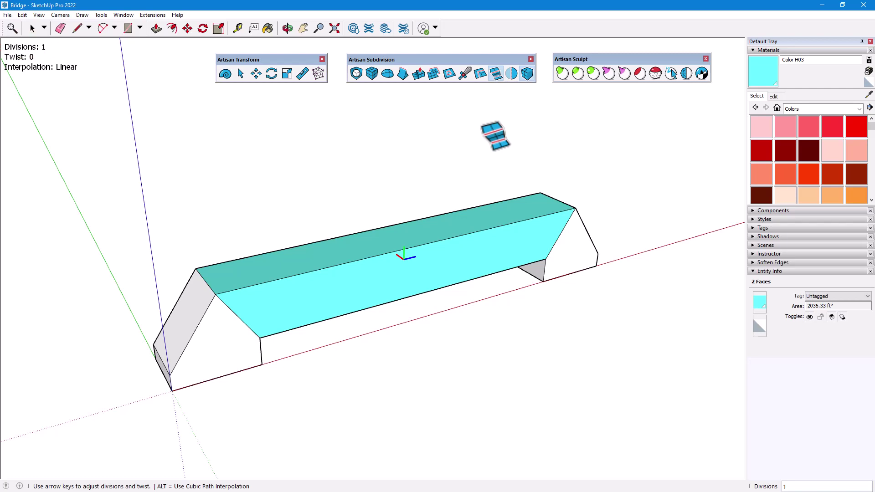
- Set the bridge to 9 divisions and its interpolation to Cubic Surface
key(Up)
key(Up)
key(Up)
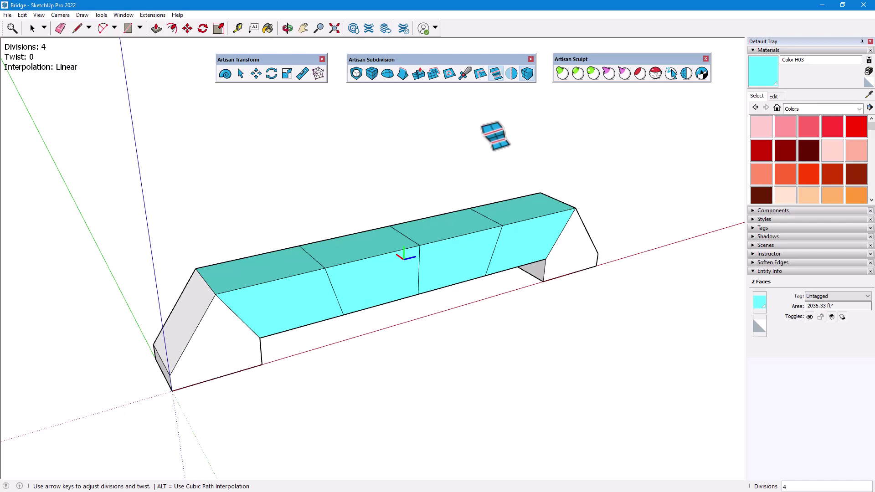
text(9)
key(Return)
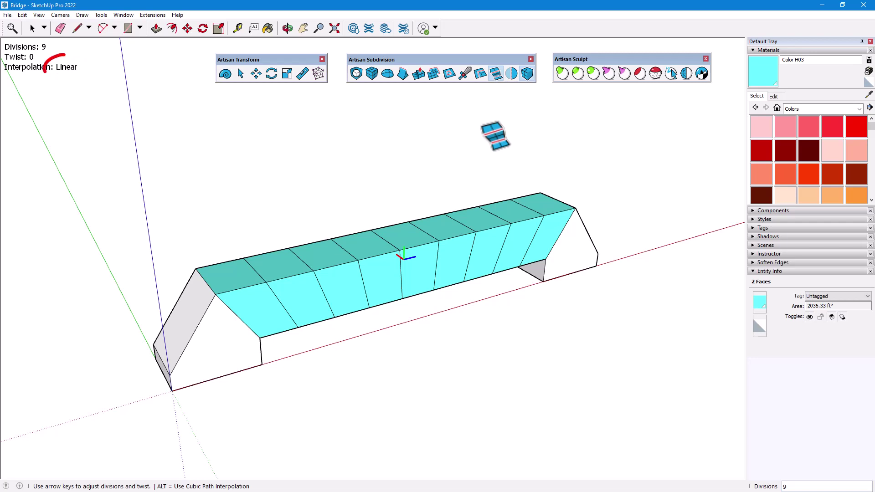
key(alt)
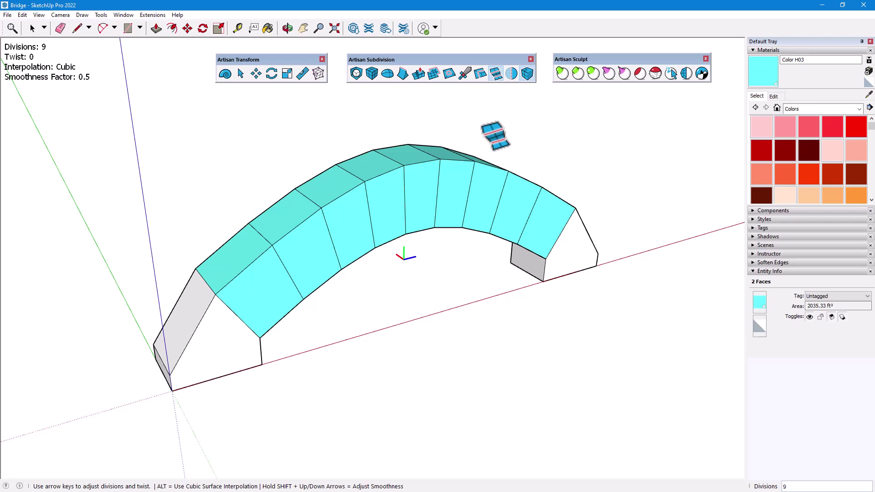
key(alt)
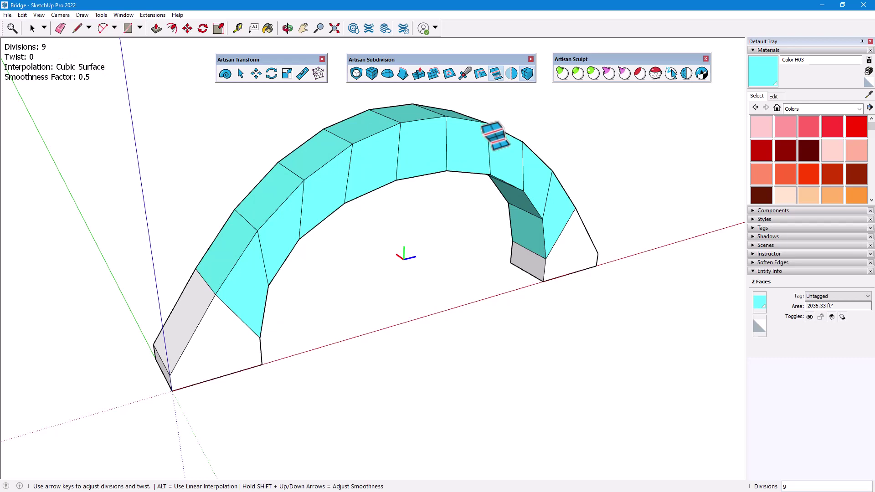
- Twist the bridge by 3 and lower its smoothness factor
key(Right)
key(Right)
key(Right)
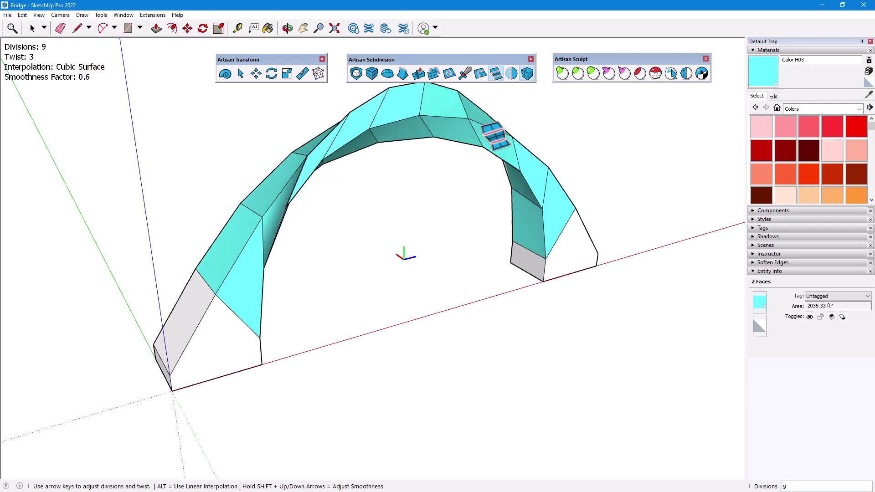
key(shift+Down)
key(shift+Down)
key(shift+Down)
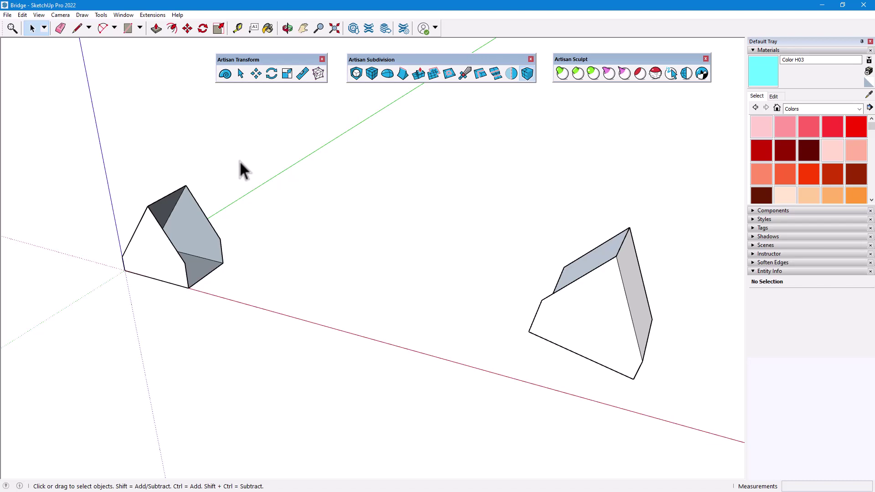
- Select the six boundary edges around the opening of the hollow solid nearest the origin
click(240, 73)
scroll(177, 219, up, 2)
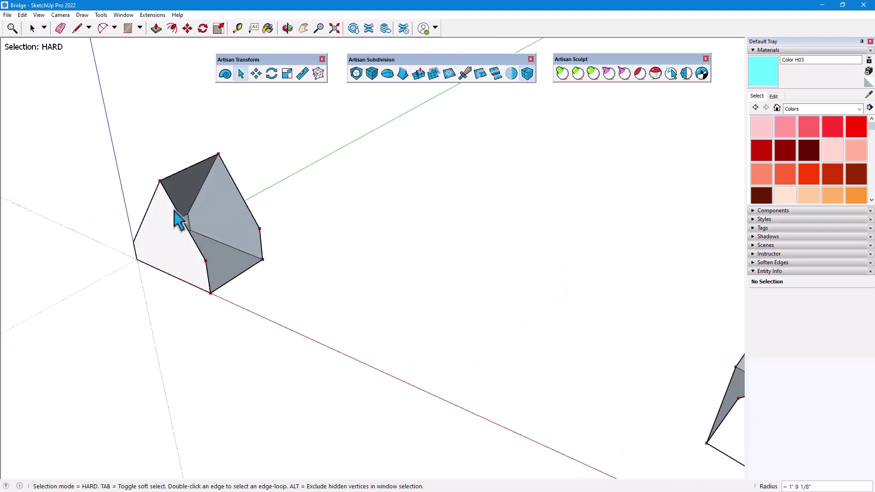
click(195, 165)
ctrl+click(237, 188)
ctrl+click(262, 248)
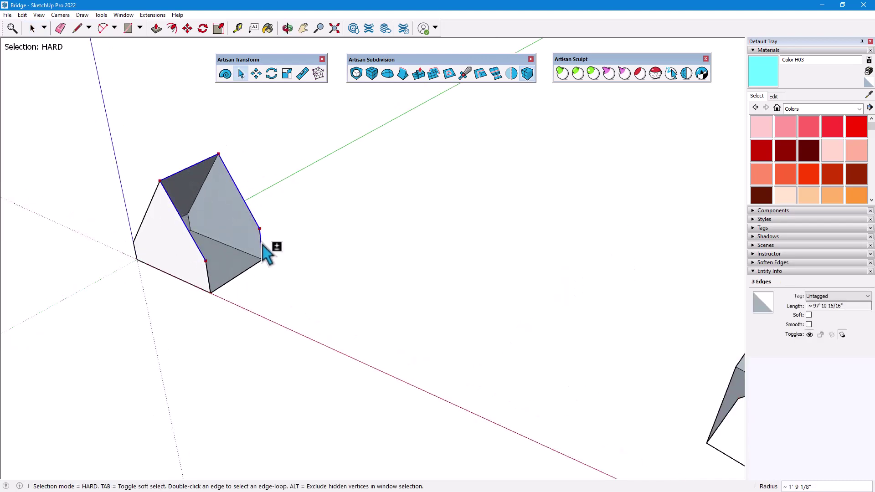
ctrl+click(248, 269)
shift+click(210, 286)
- Add the six boundary edges around the second hollow solid's opening to the selection
middle_drag(109, 307, 545, 180)
scroll(593, 140, up, 2)
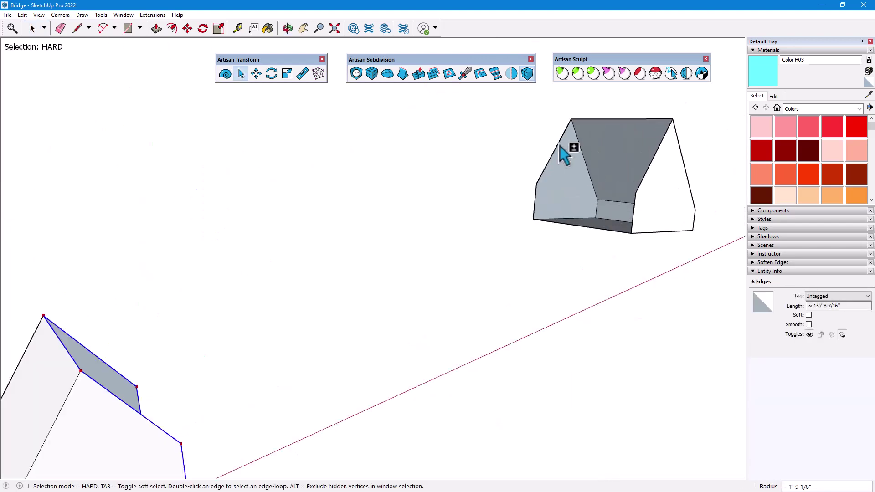
shift+click(559, 145)
shift+click(597, 122)
shift+click(655, 155)
shift+click(633, 216)
shift+click(608, 230)
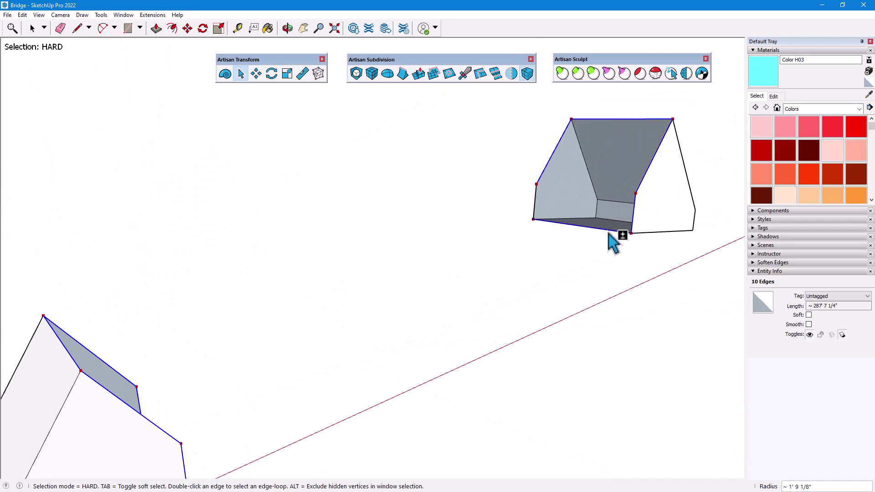
shift+click(535, 208)
- Bridge the two selected edge loops to join the open solids
scroll(540, 210, down, 3)
middle_drag(540, 210, 481, 142)
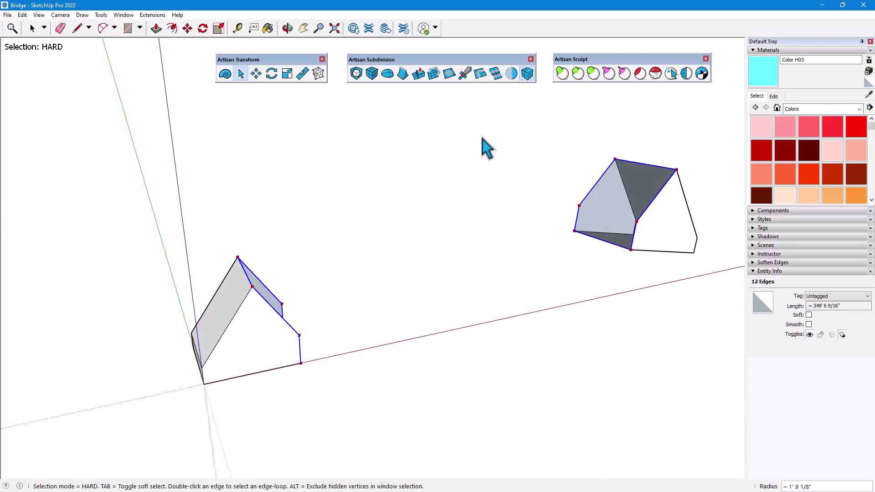
click(495, 73)
middle_drag(460, 178, 147, 171)
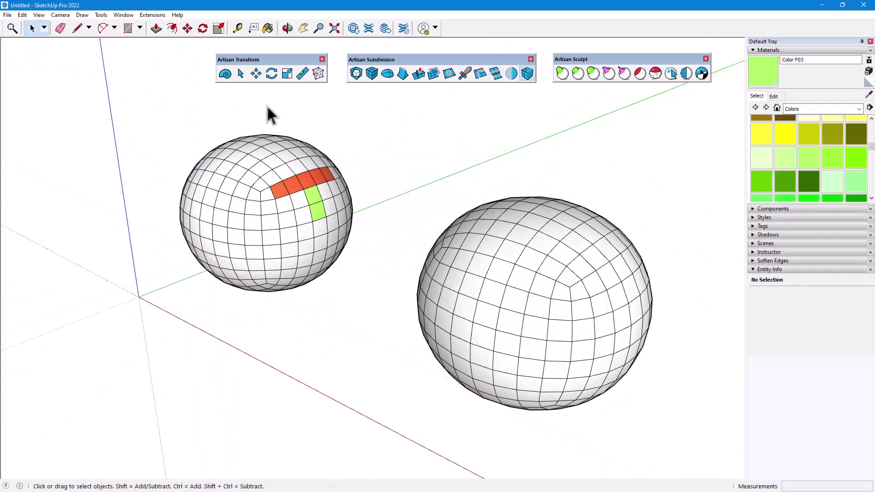
- Select the matching red and green face strips on both spheres
click(307, 187)
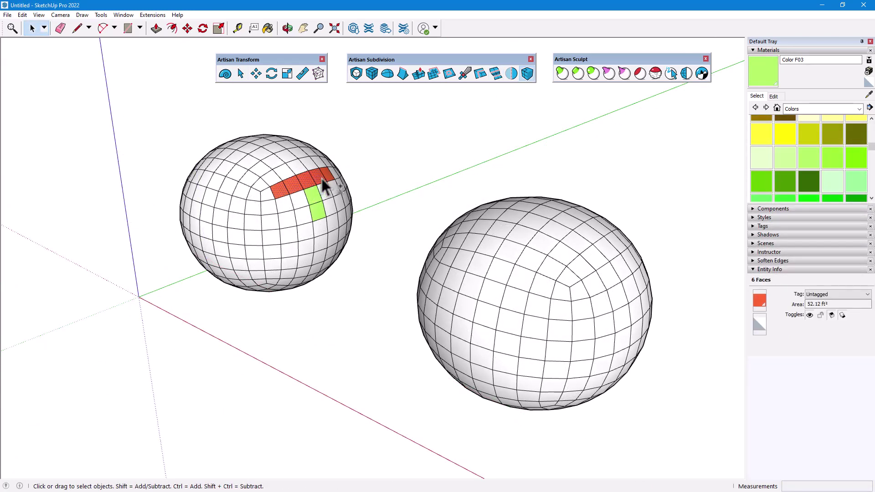
shift+click(319, 212)
middle_drag(282, 235, 360, 228)
scroll(360, 228, up, 3)
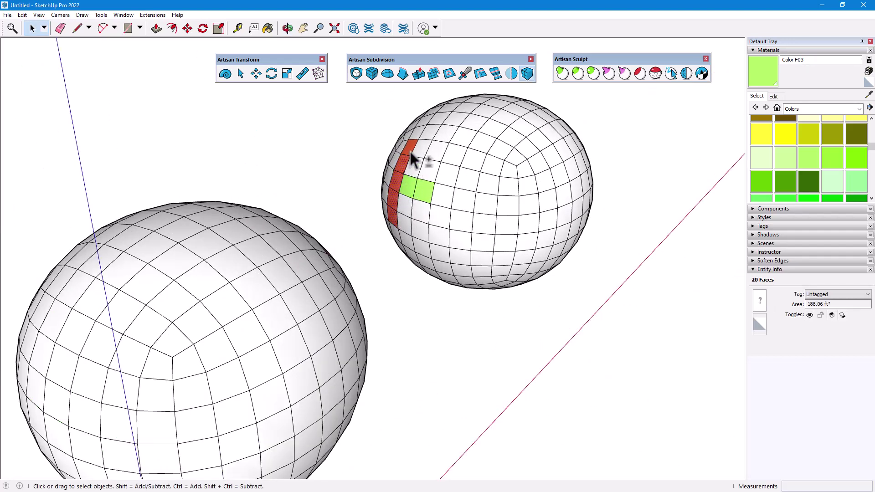
shift+click(416, 184)
middle_drag(422, 187, 470, 220)
scroll(469, 220, down, 3)
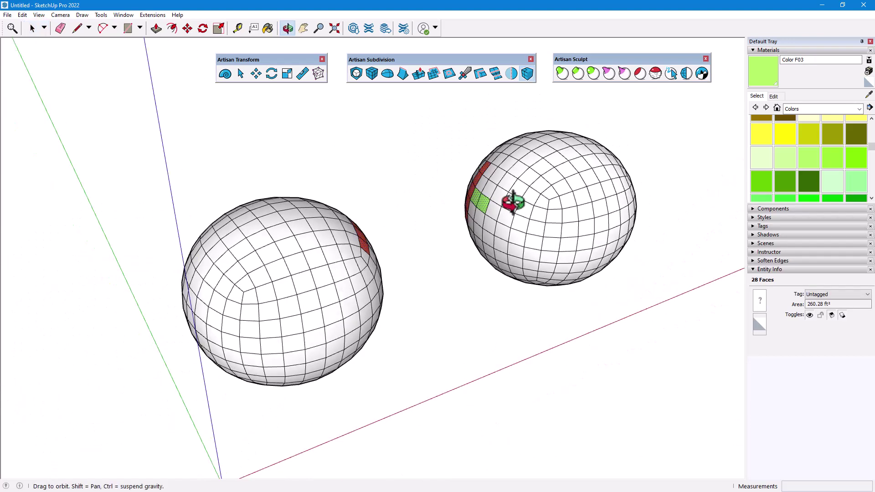
- Bridge the selected faces of the two spheres with 9 divisions and Cubic interpolation
middle_drag(512, 199, 494, 82)
click(496, 73)
middle_drag(517, 133, 182, 84)
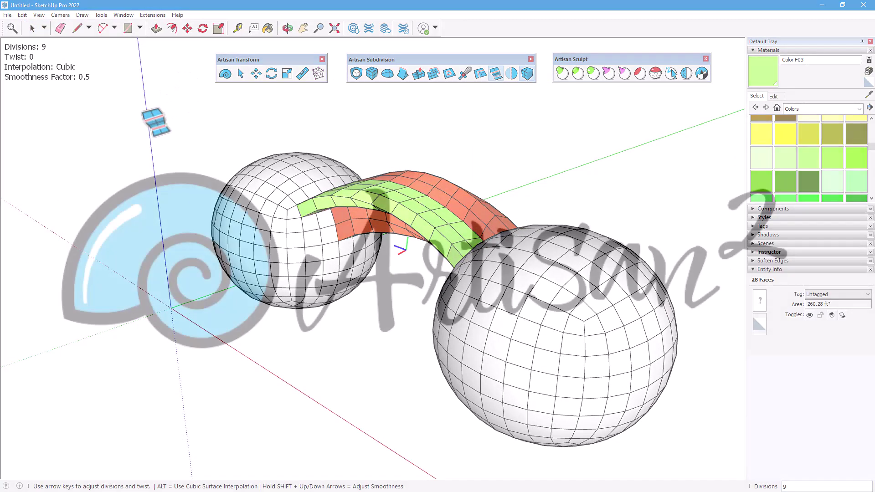